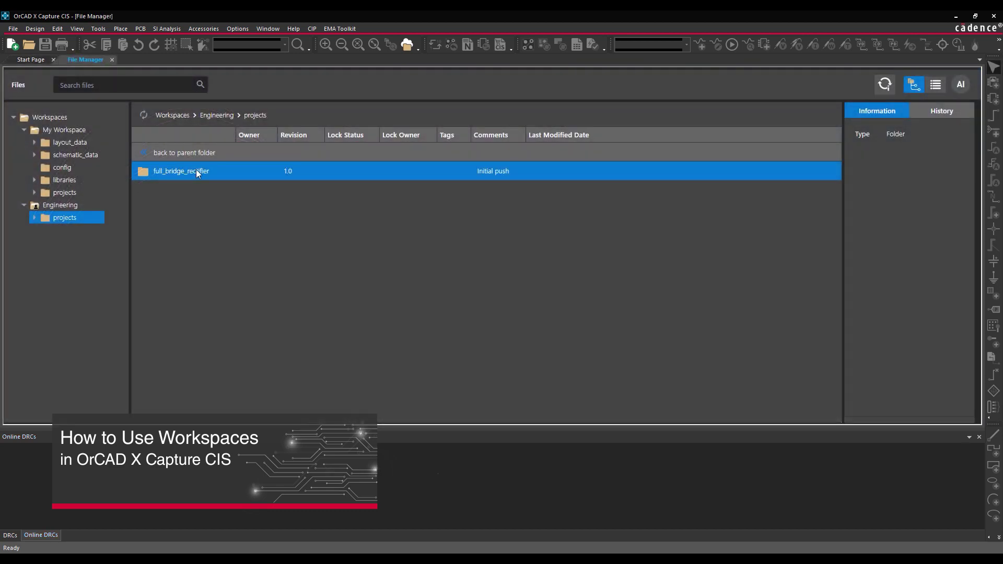
- Check out full_bridge_rectifier from Engineering into My Workspace and open its project file
right_click(198, 171)
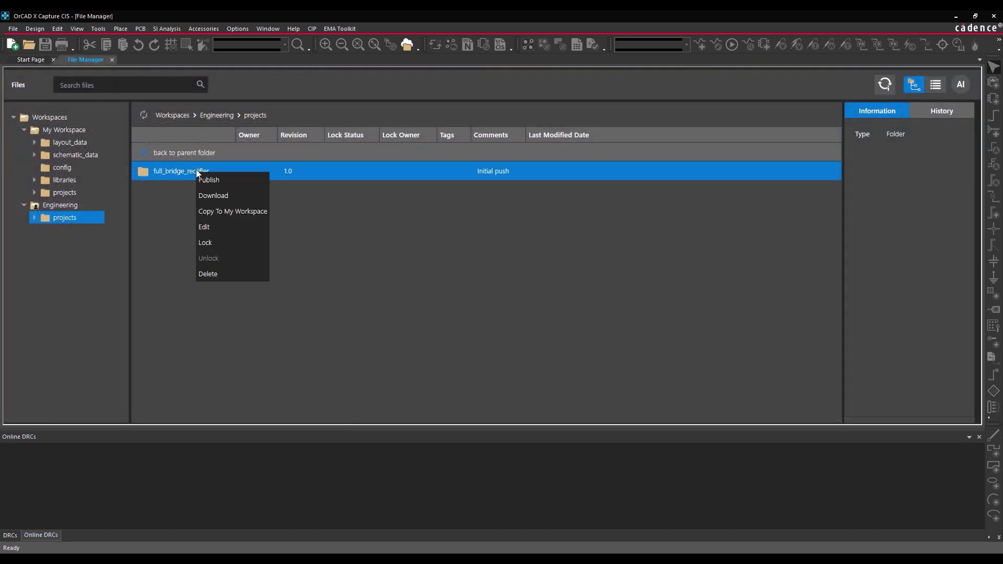
click(208, 228)
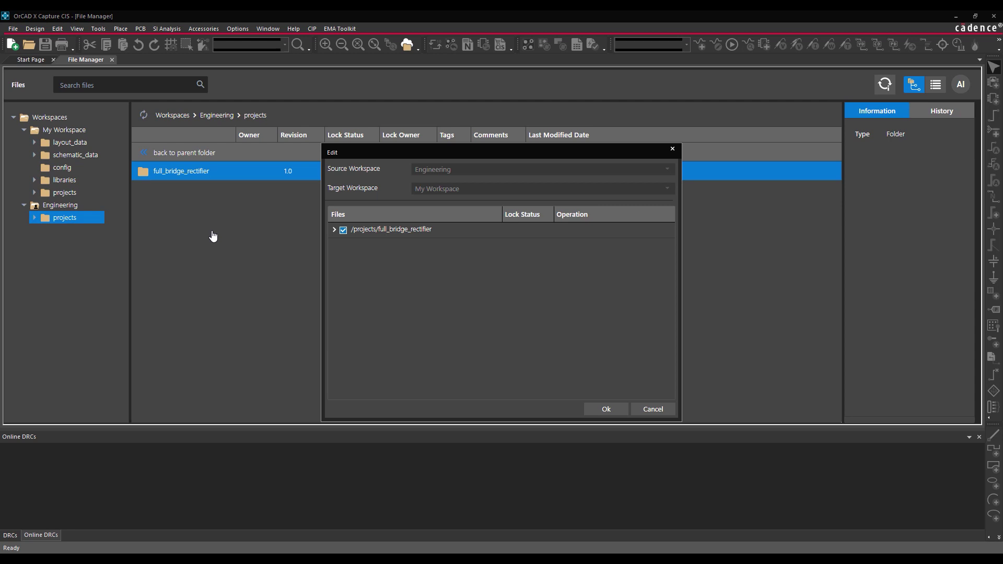
click(618, 413)
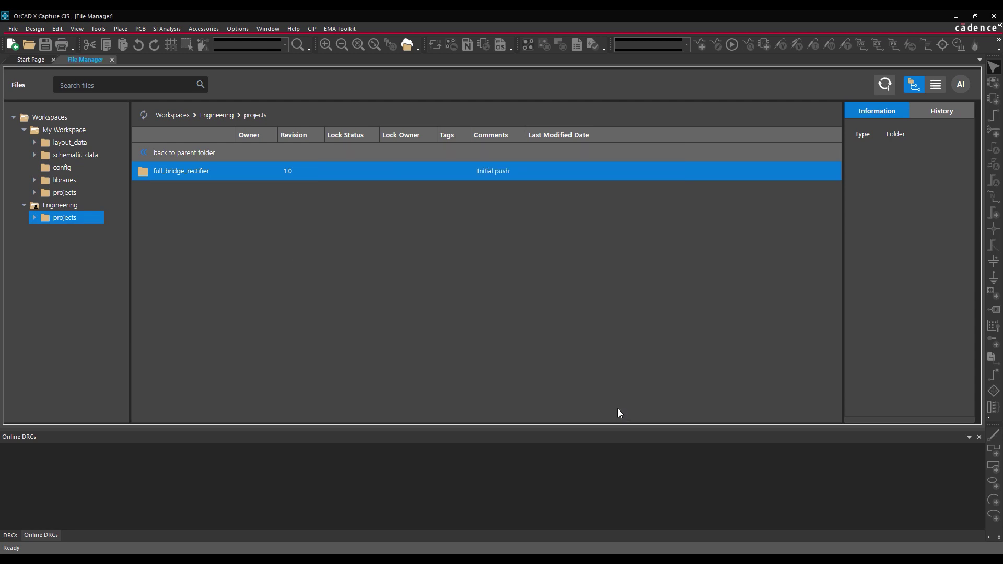
click(33, 193)
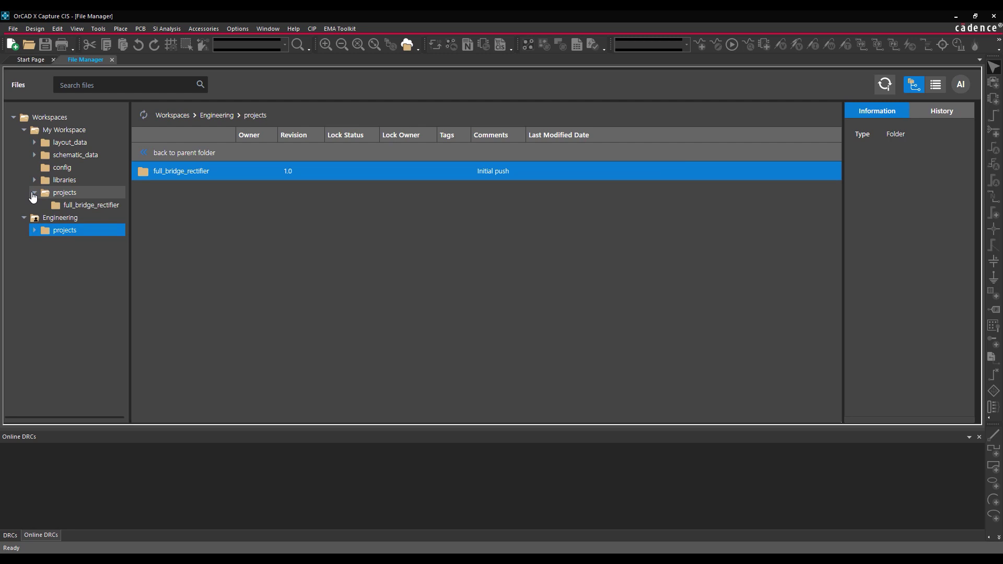
click(69, 208)
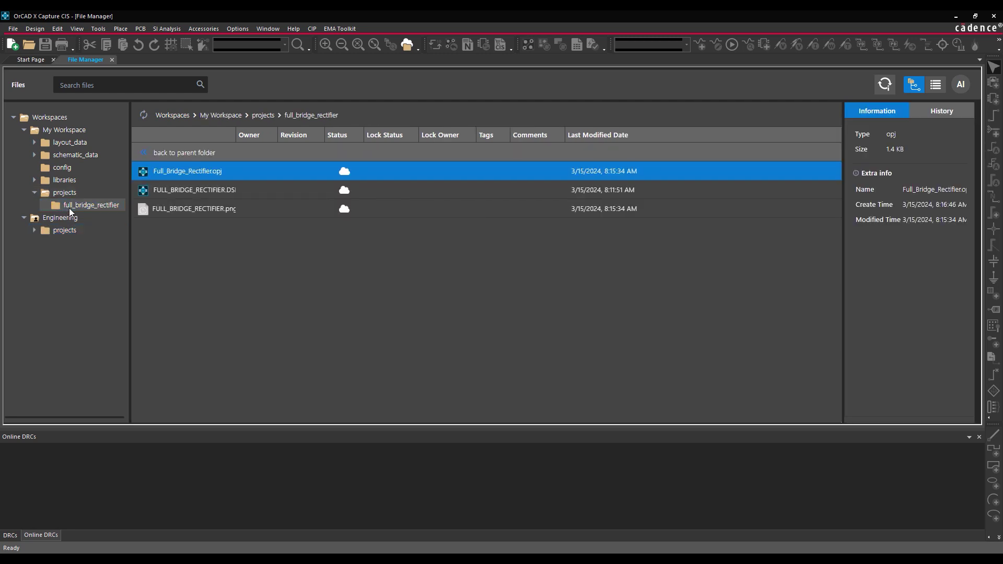
double_click(189, 172)
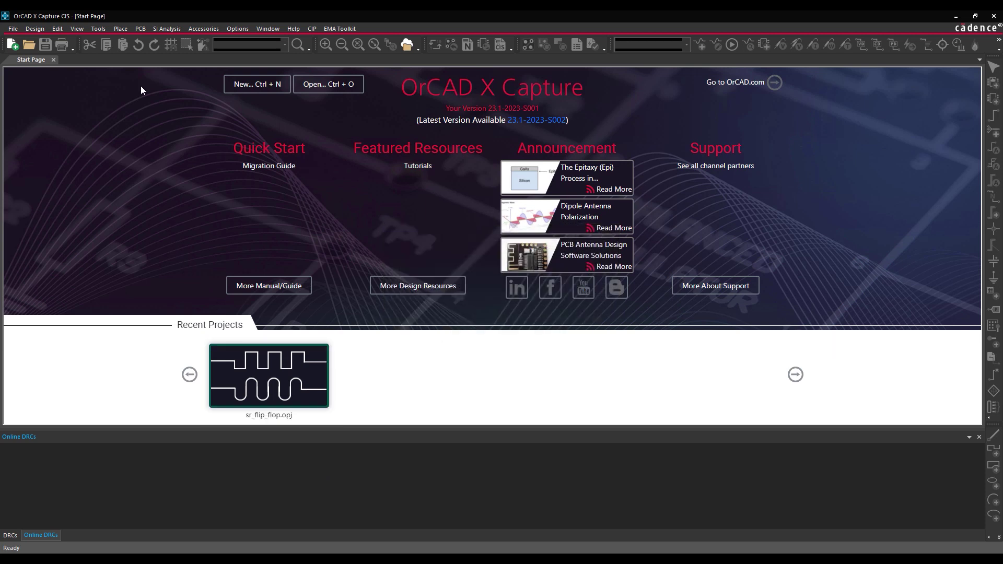
- Add a new cloud workspace named Engineering in Workspace Configuration
click(81, 30)
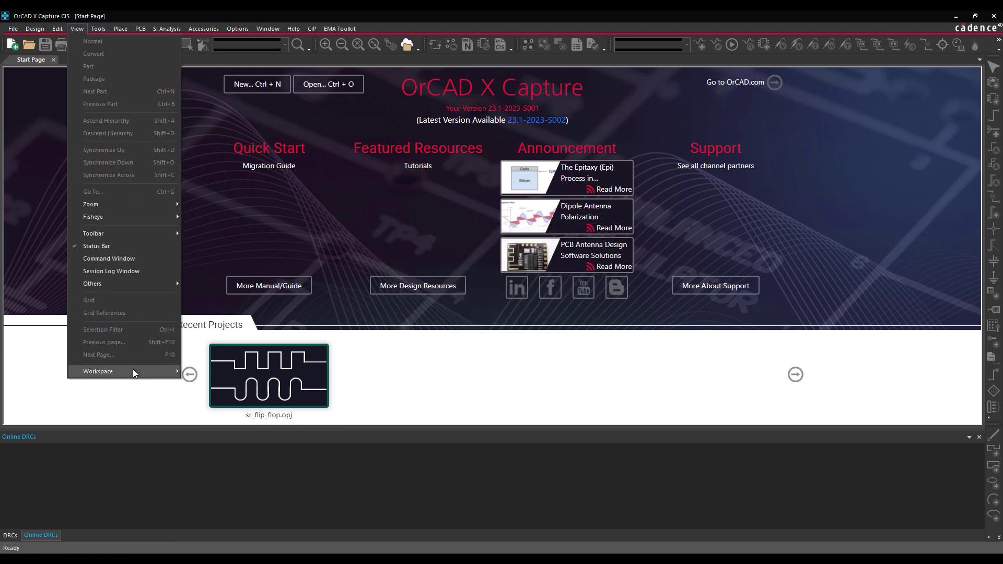
mouse_move(142, 370)
click(215, 385)
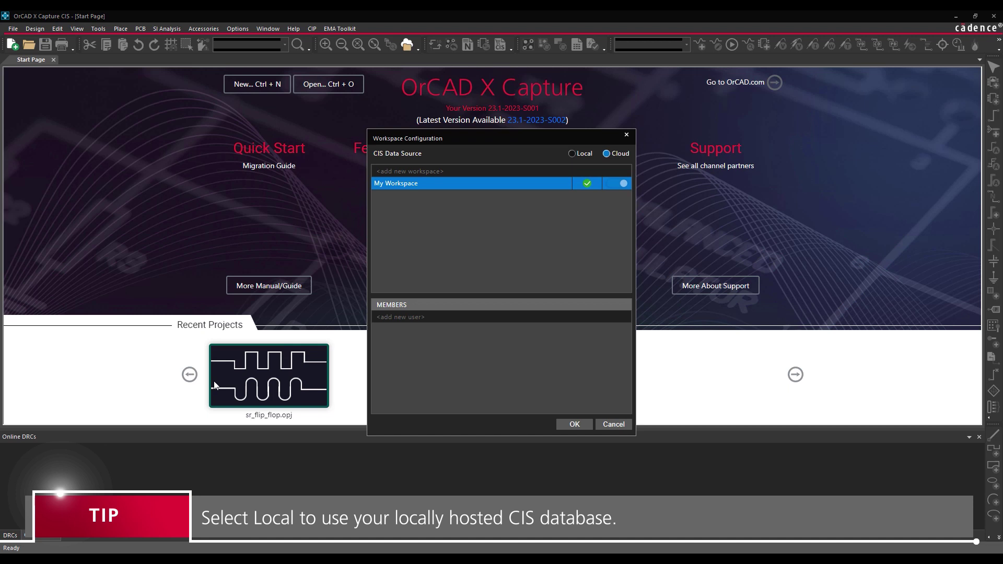
click(399, 170)
text(Engineering)
key(Return)
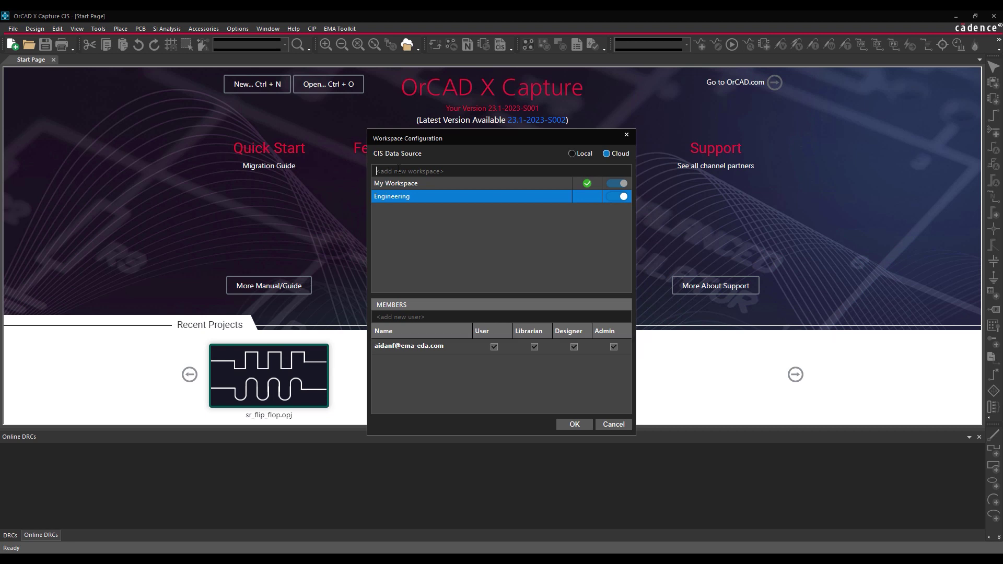
- Add a teammate's e-mail as an Engineering member with Designer rights
click(413, 316)
key(Return)
click(574, 363)
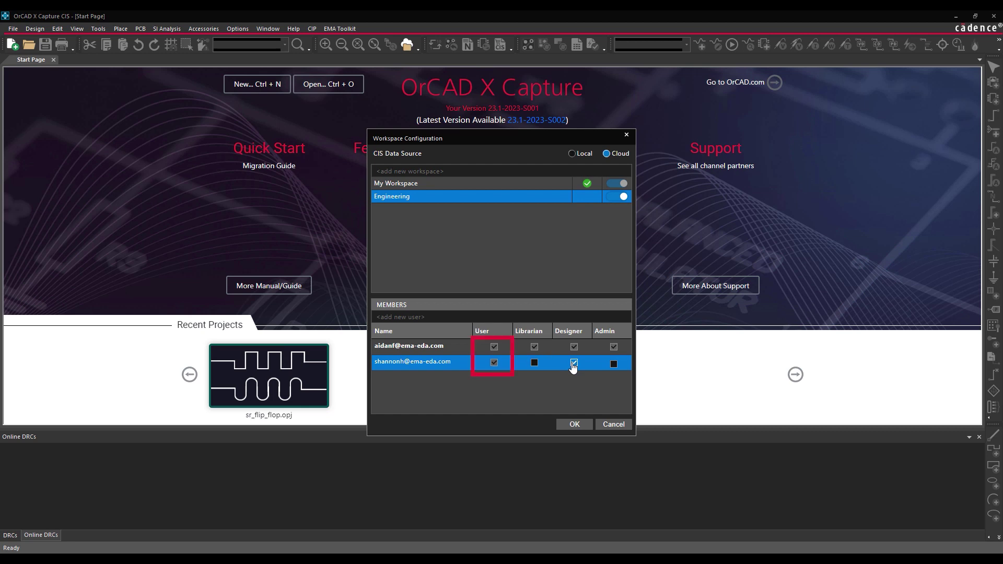
- Set Engineering as the default workspace and apply the configuration
right_click(518, 202)
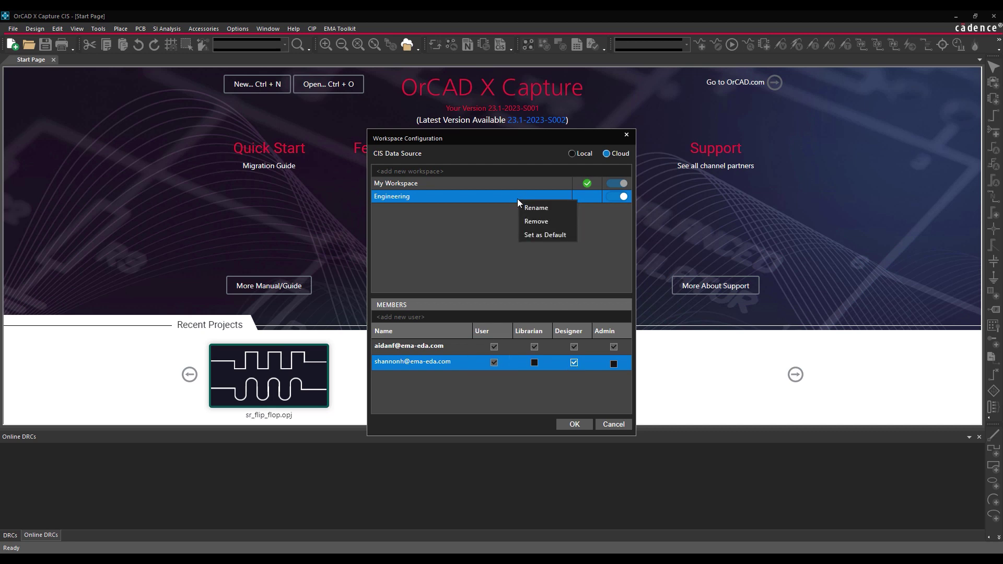
click(537, 235)
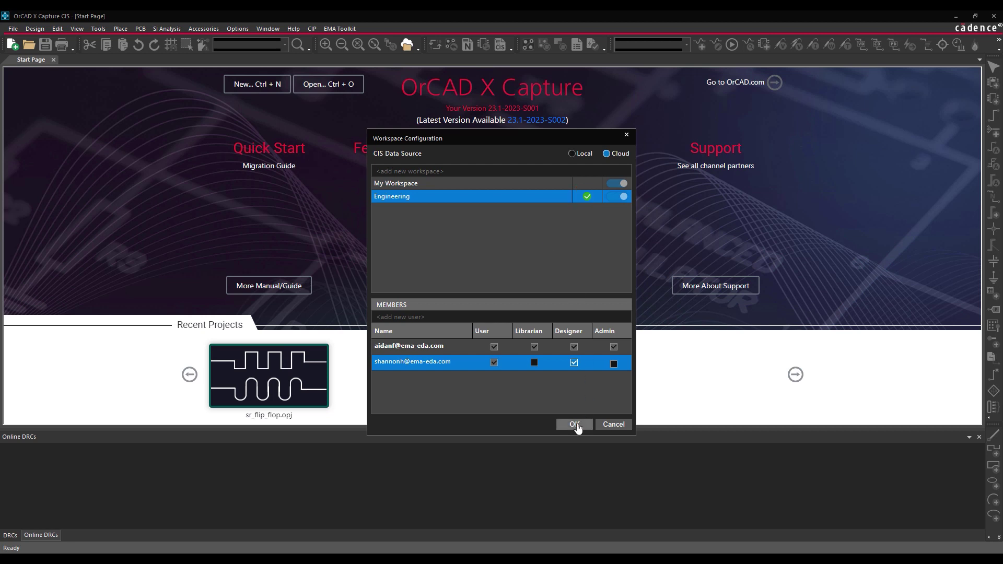
click(575, 424)
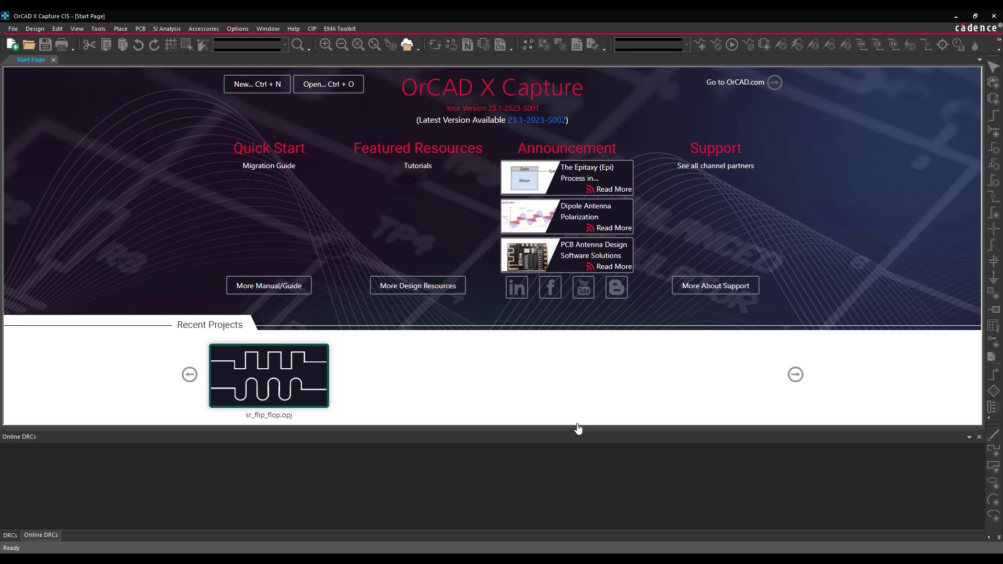
- Create a workspace-stored project named Full_Bridge_Rectifier
click(12, 29)
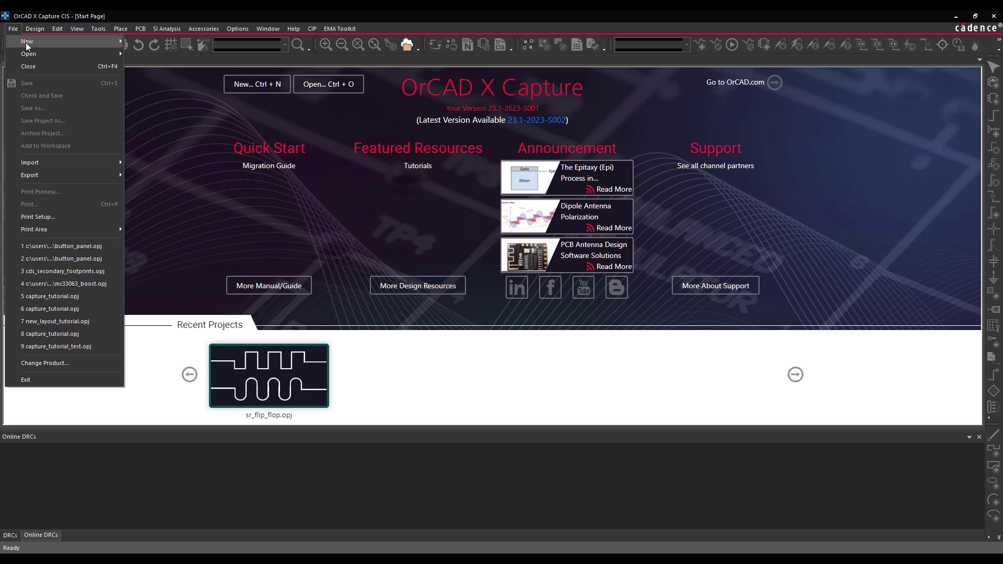
mouse_move(52, 40)
click(148, 38)
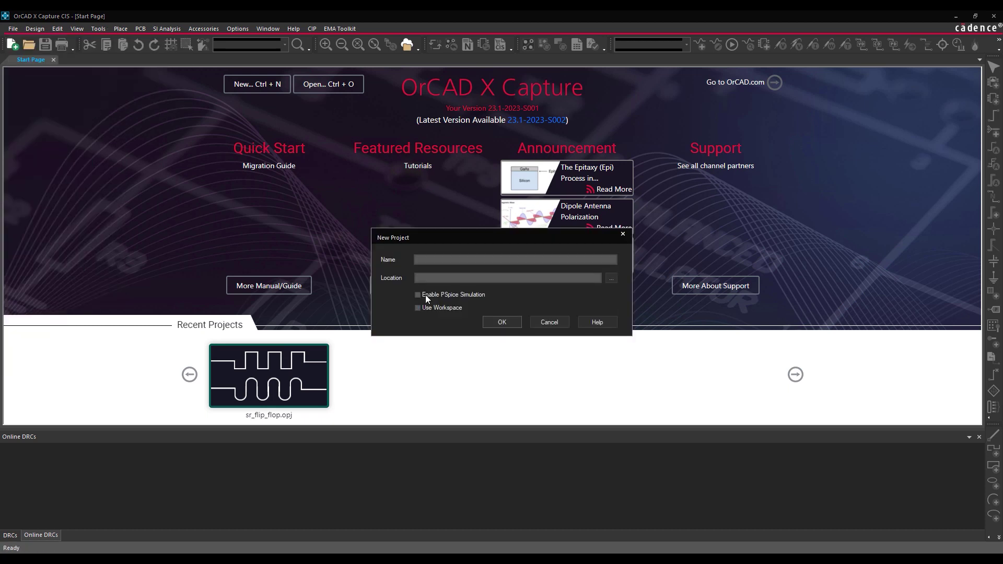
click(420, 307)
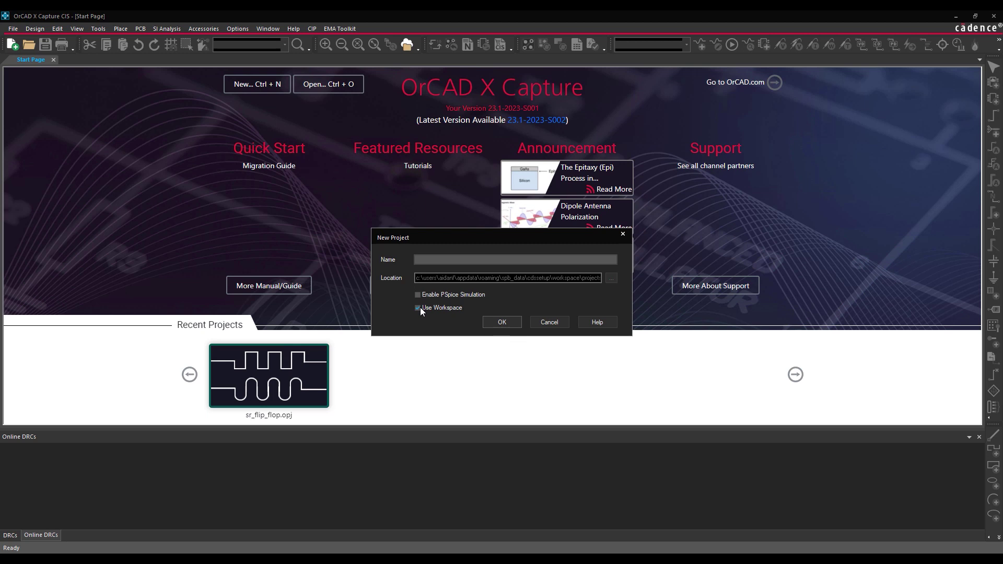
click(434, 260)
text(Full_Bridge_Rectif)
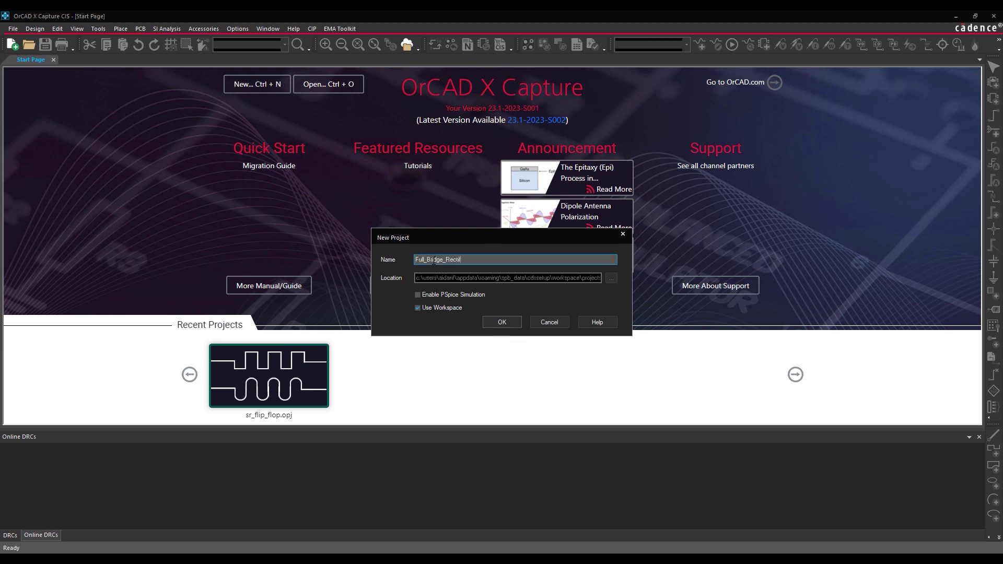
text(ier)
click(496, 321)
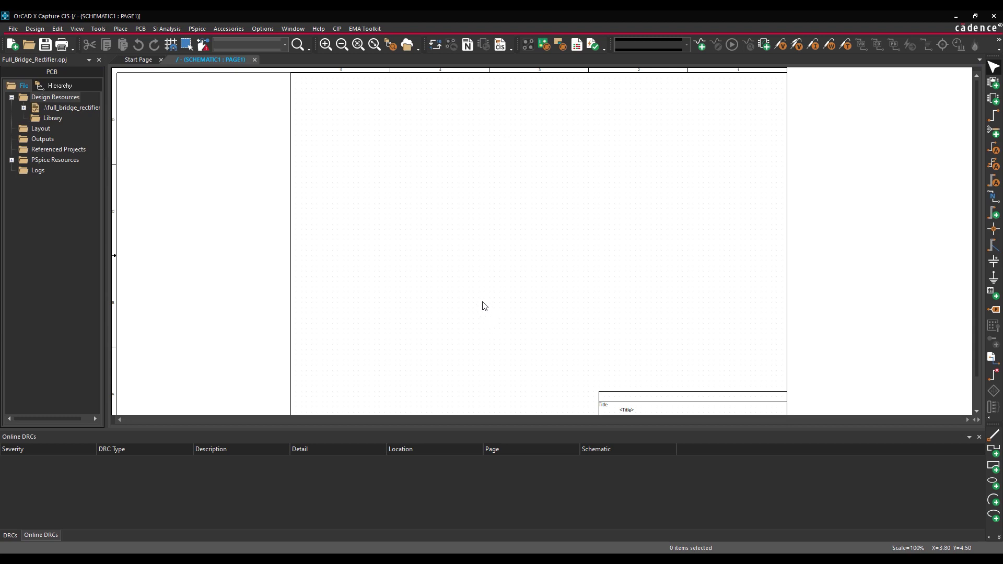
- Open Component Explorer via Place > Component and view the empty Engineering category
click(122, 29)
click(135, 54)
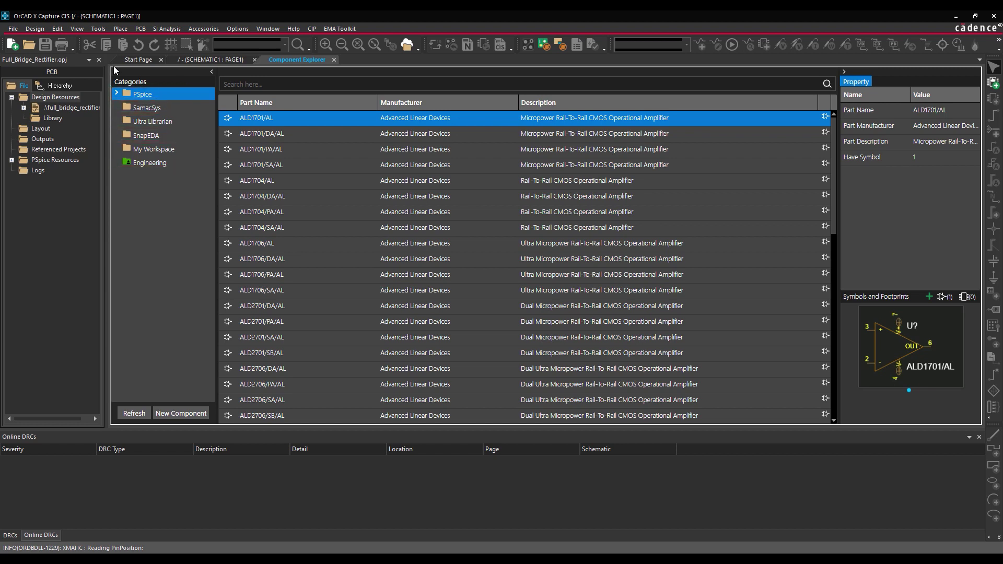
click(136, 163)
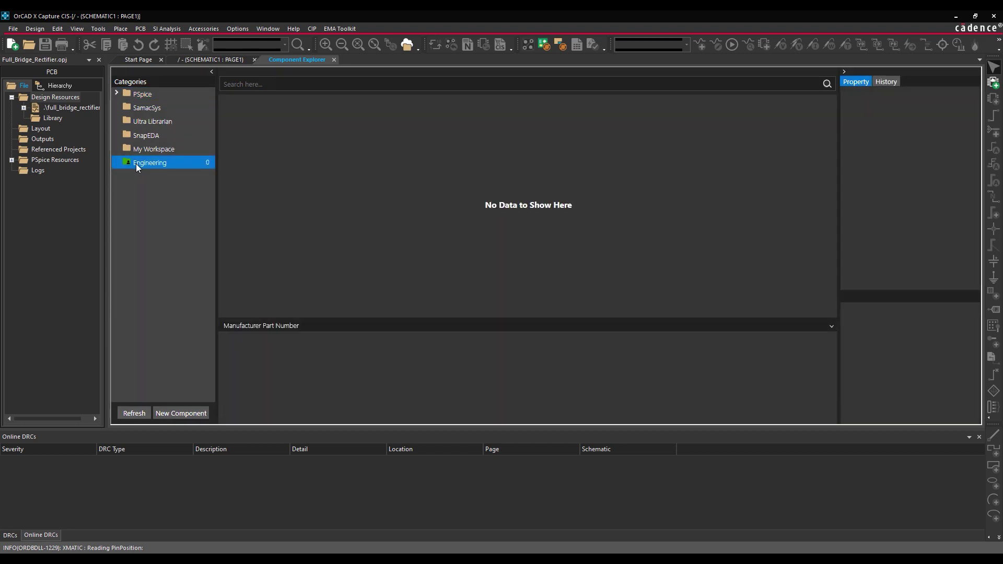
- Create new component NTE5800 with lifecycle Active and category Diode
click(188, 413)
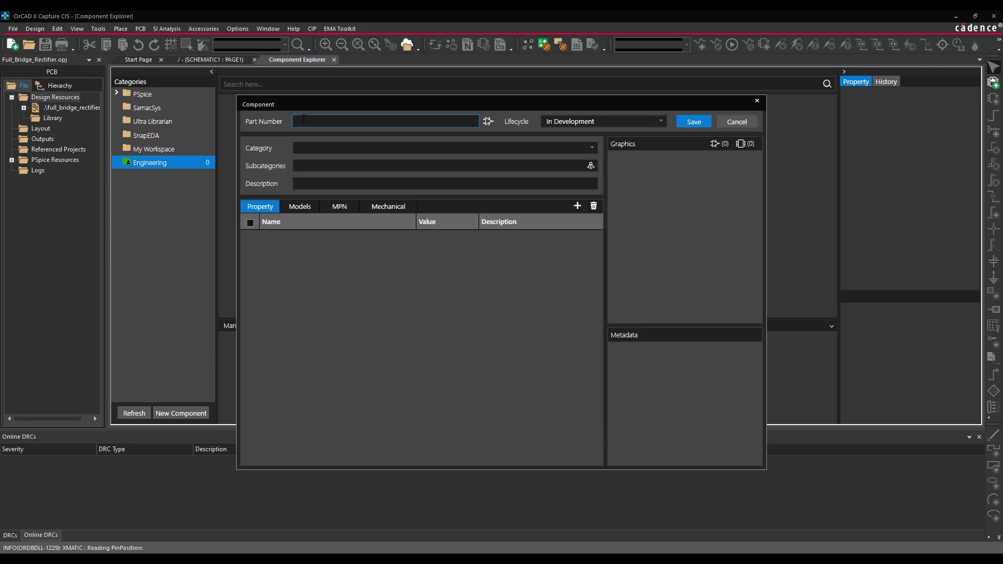
text(NTE5800)
click(586, 124)
click(579, 157)
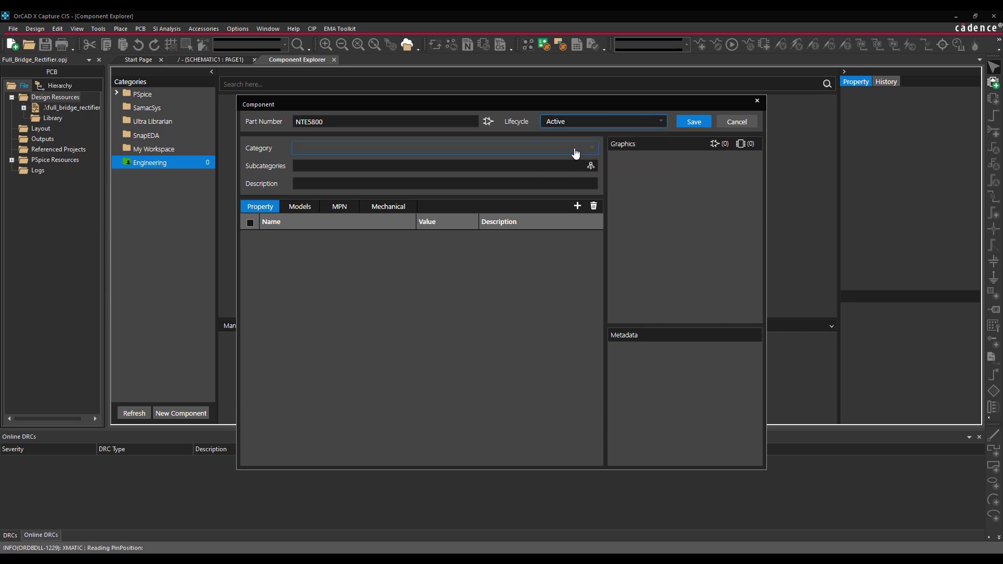
click(574, 150)
click(361, 188)
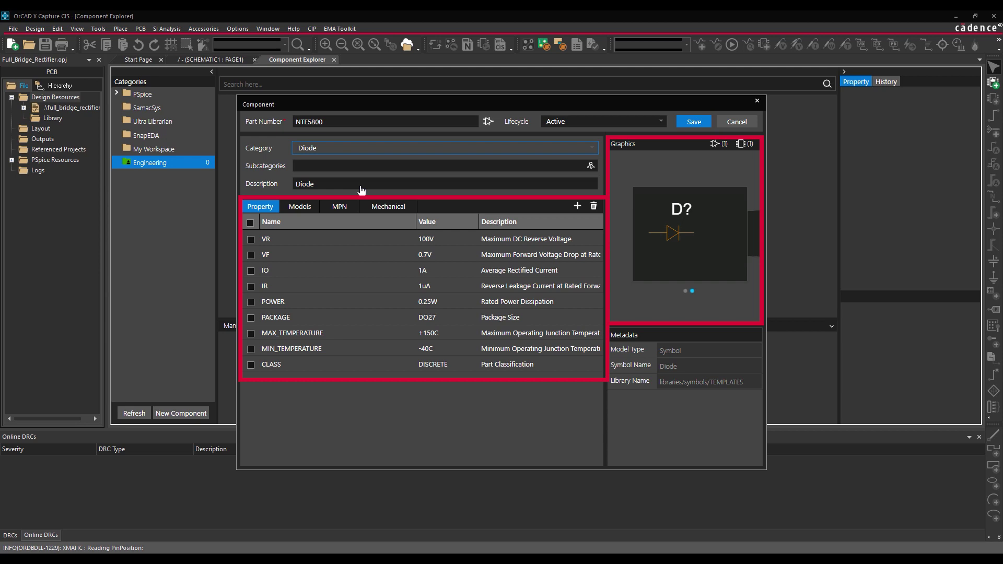
- Include all nine NTE5800 properties and set VR 50V, VF 1.2V and IO 3A
click(250, 223)
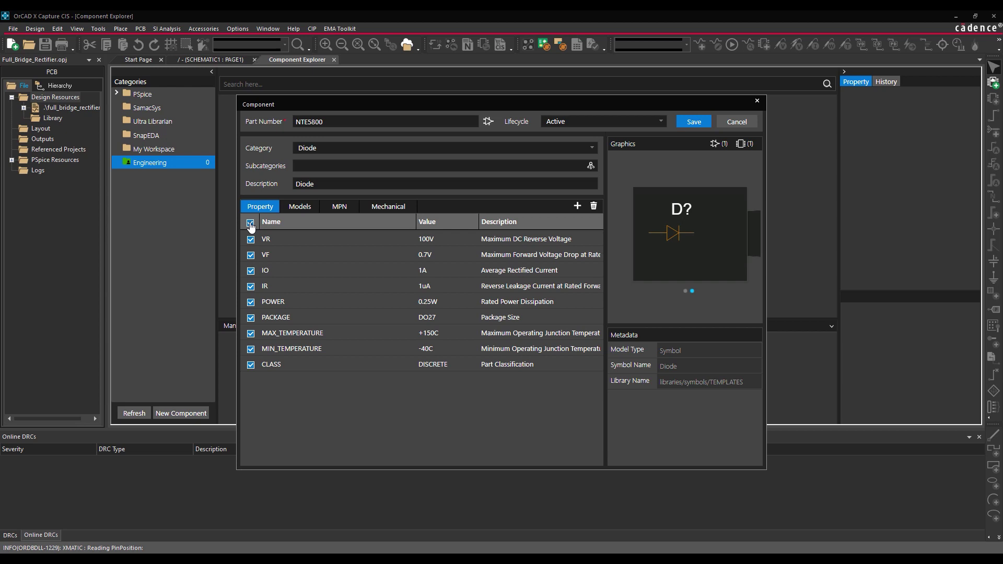
double_click(427, 239)
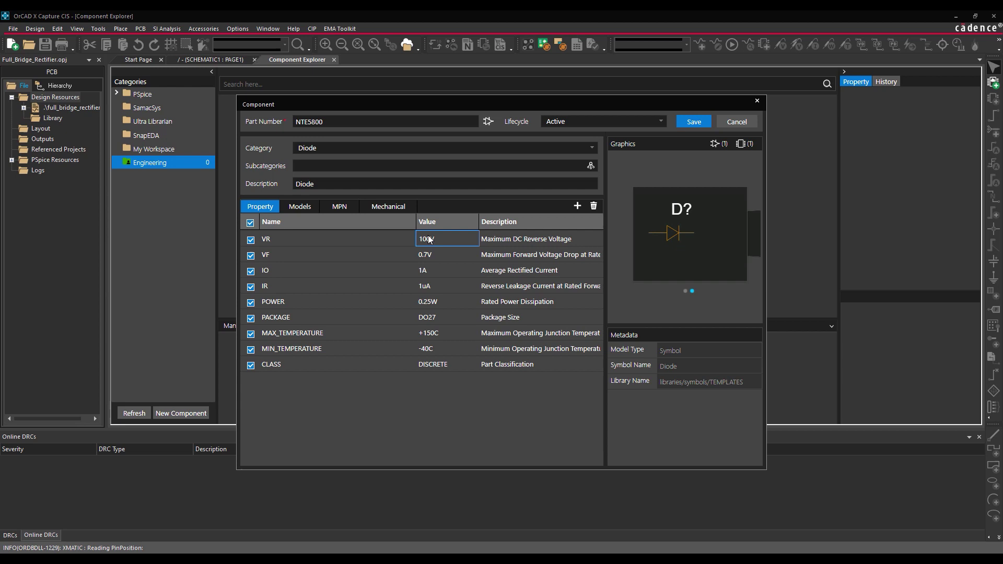
key(BackSpace)
key(BackSpace)
text(50)
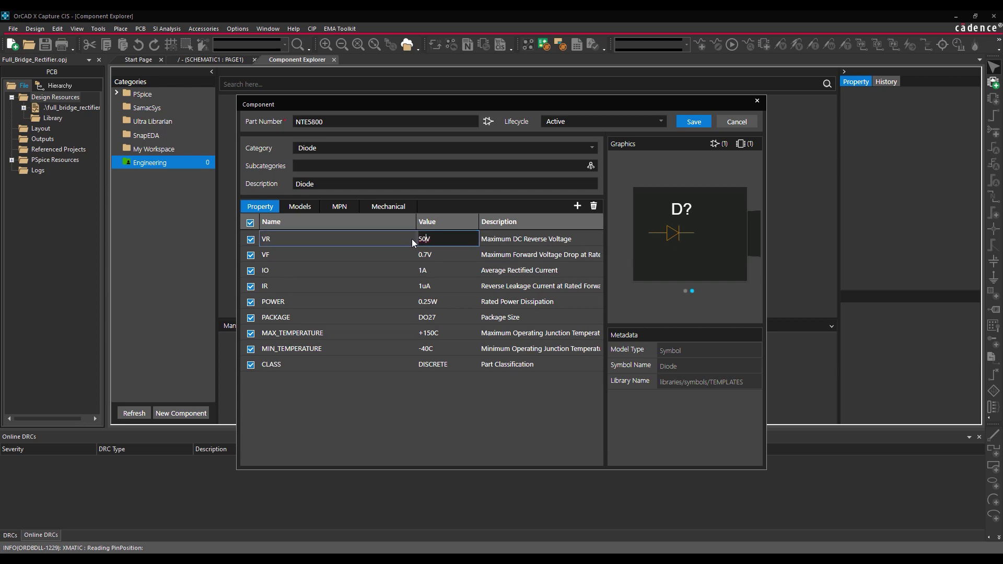
double_click(426, 255)
text(1.2V)
click(431, 271)
key(BackSpace)
key(BackSpace)
text(3A)
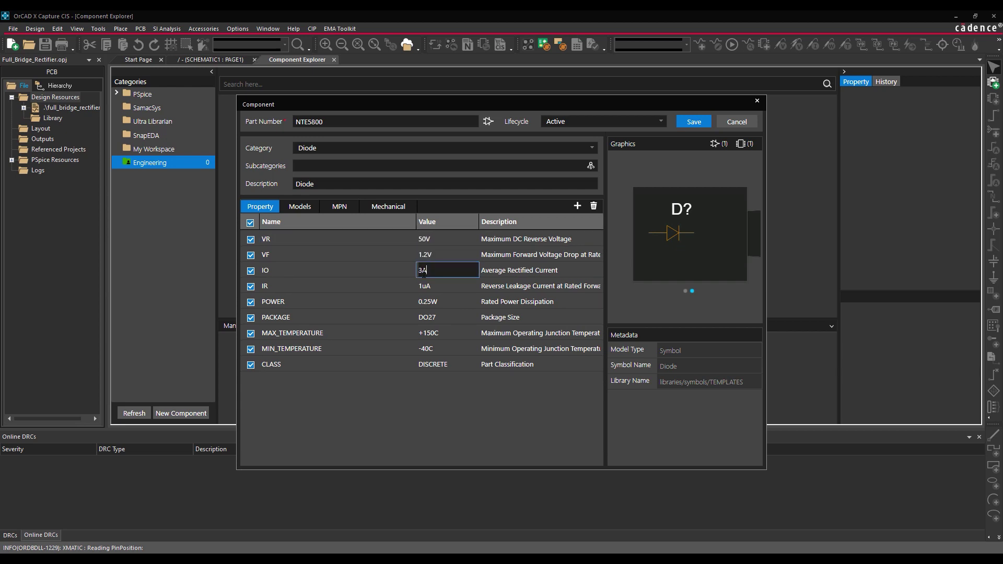
- Set IR to 500uA, POWER to 5W and temperature limits +125C / -65C
double_click(434, 283)
text(500uA)
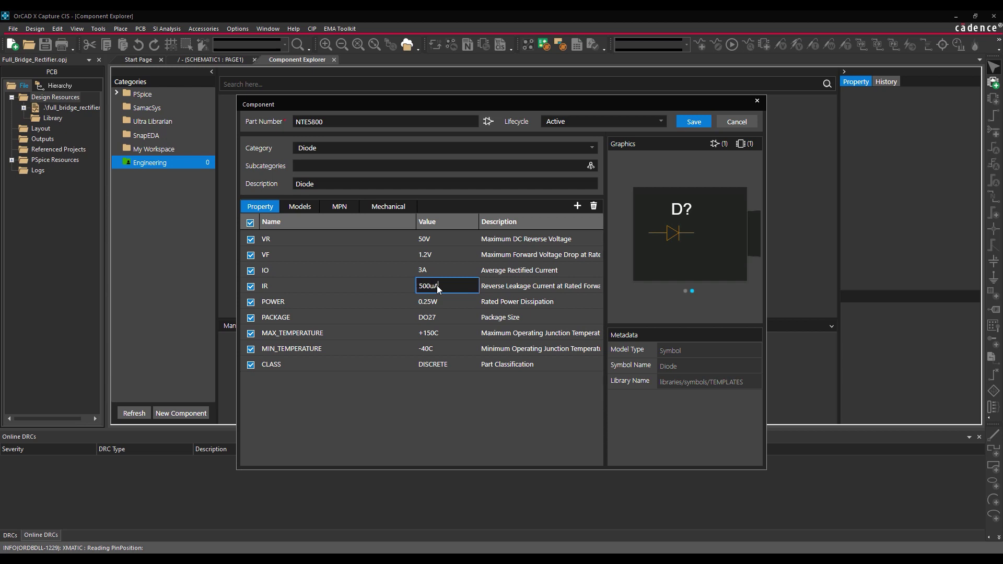
double_click(441, 303)
text(5W)
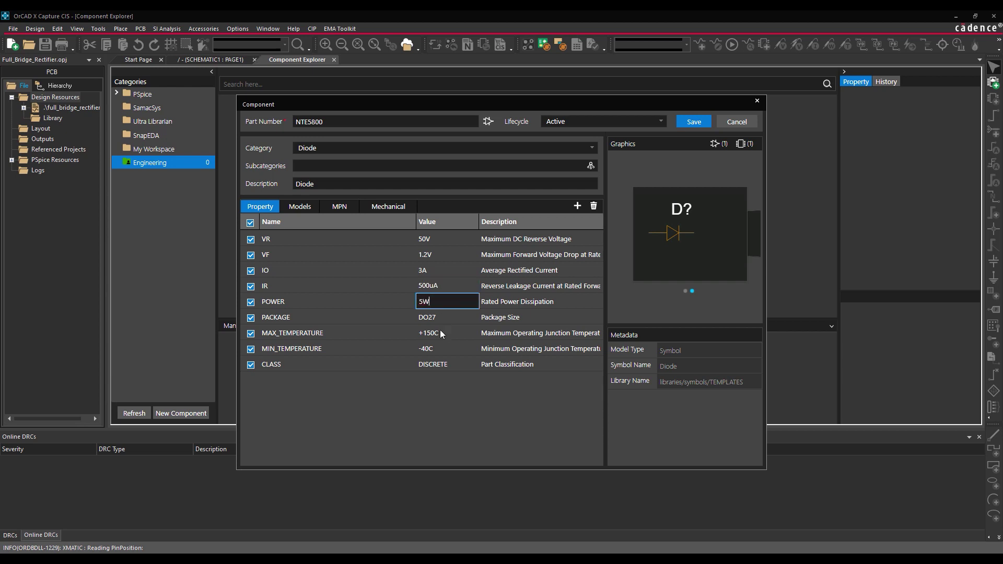
click(441, 333)
click(440, 349)
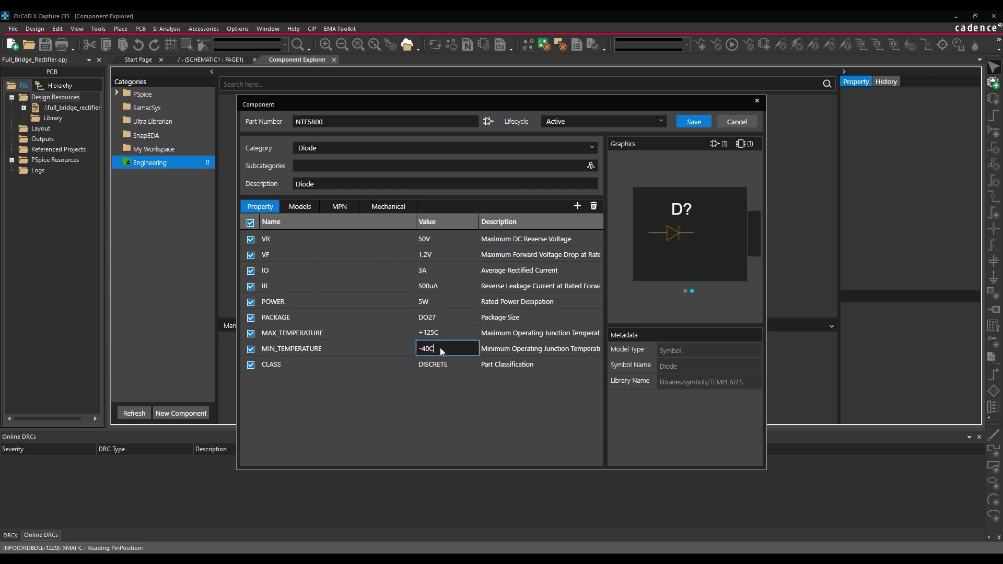
text(-65C)
- Save NTE5800 and publish it to Engineering as major revision 'Initial push', deleting the local copy
click(694, 121)
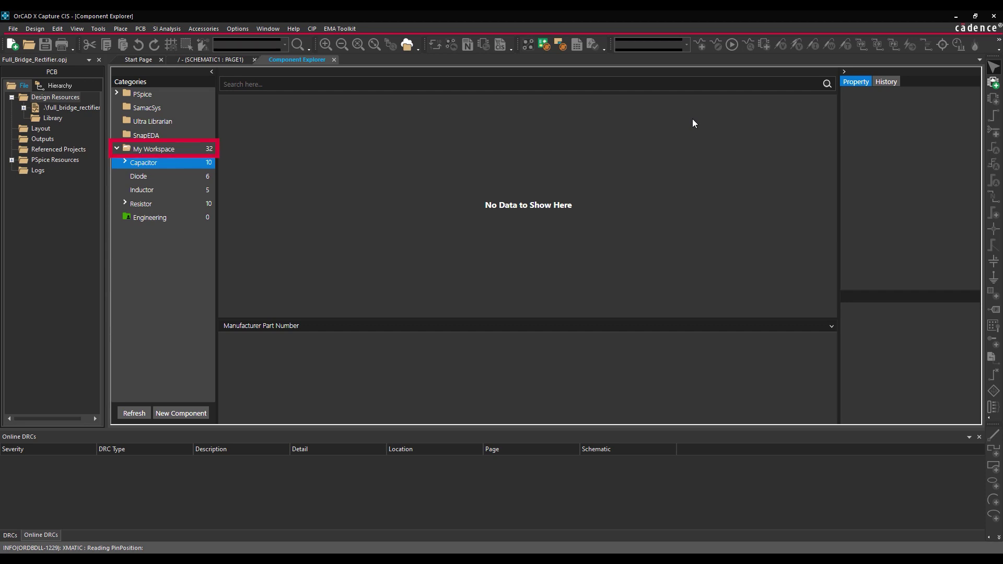
click(161, 176)
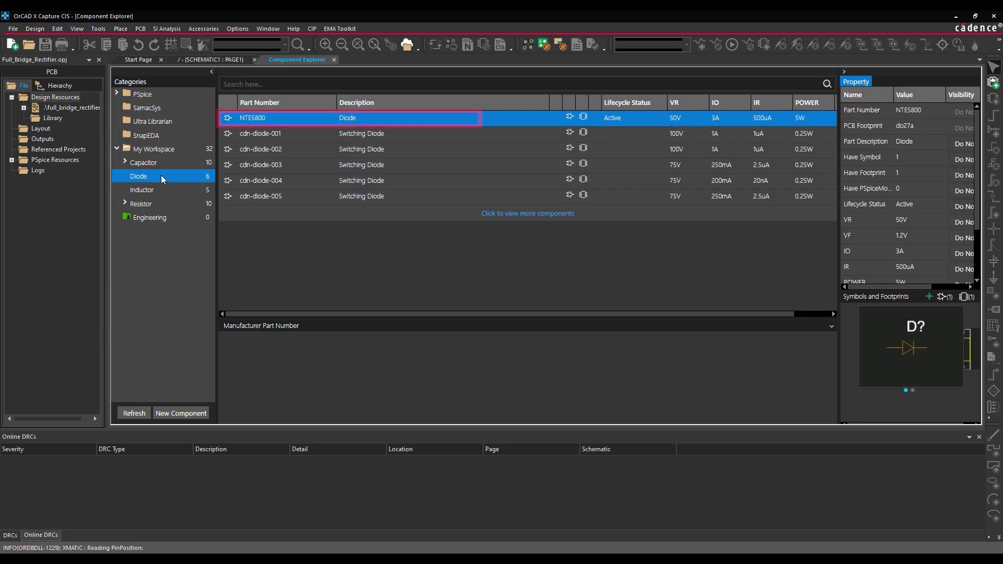
right_click(280, 116)
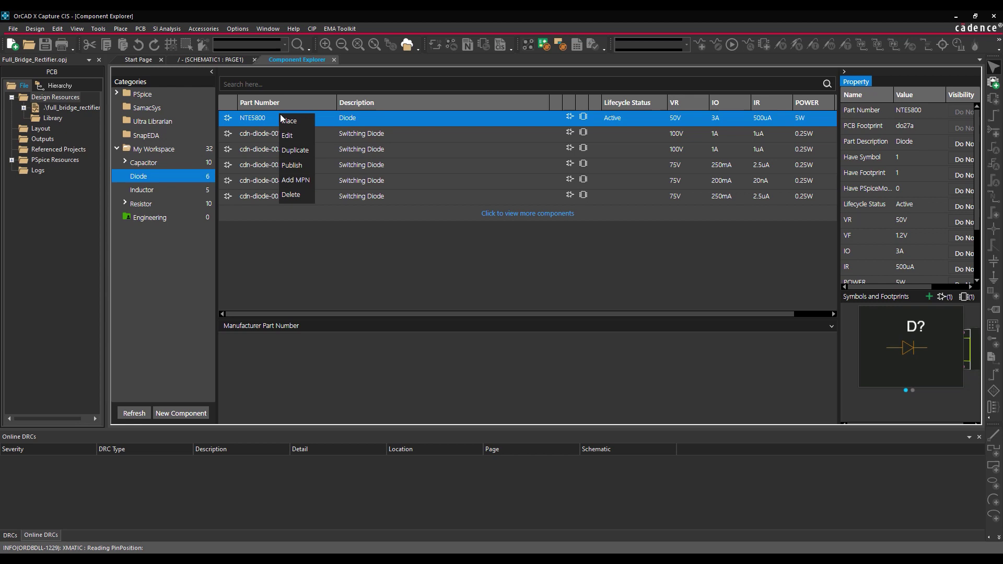
click(294, 165)
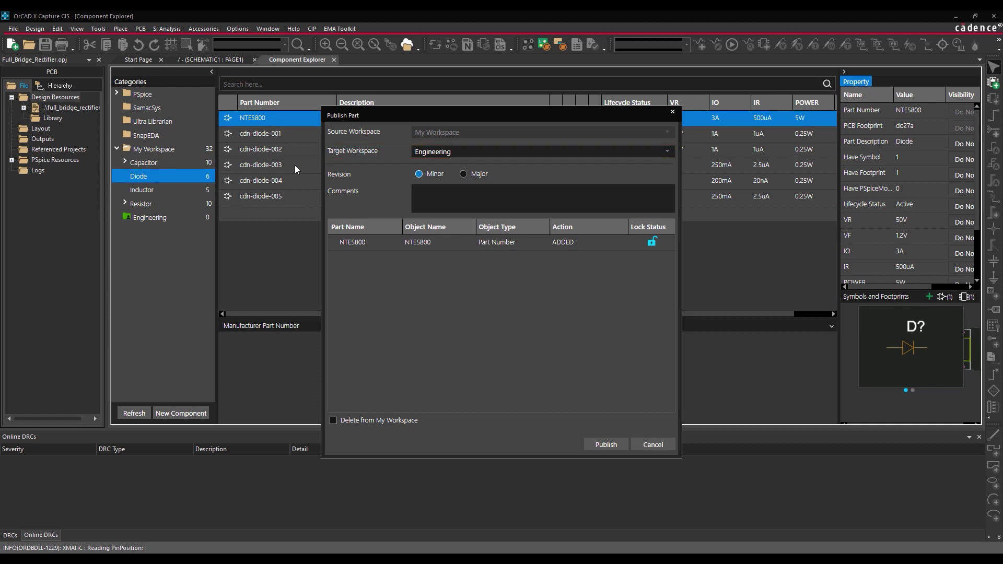
click(477, 173)
click(462, 200)
text(Initial push)
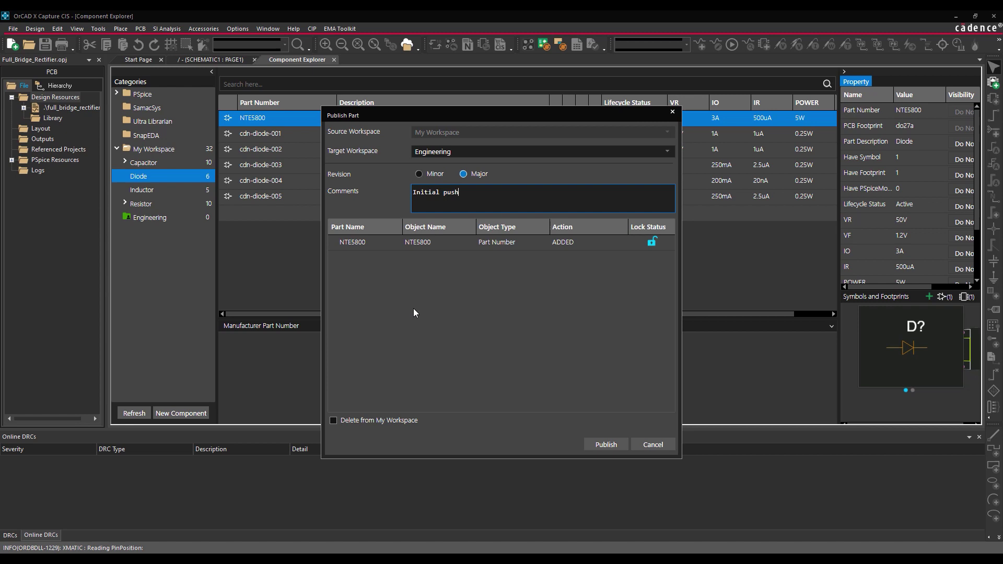
click(334, 422)
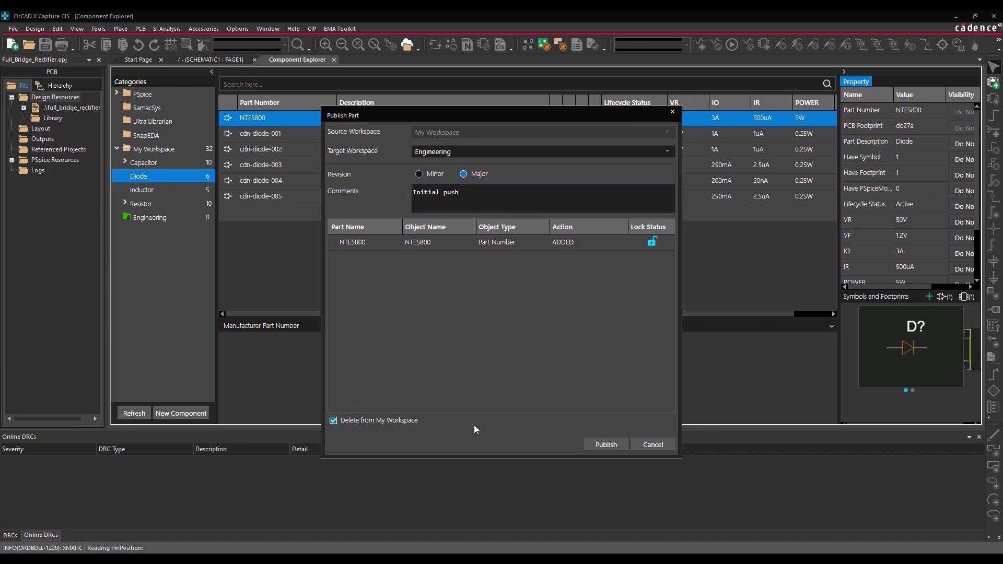
click(592, 446)
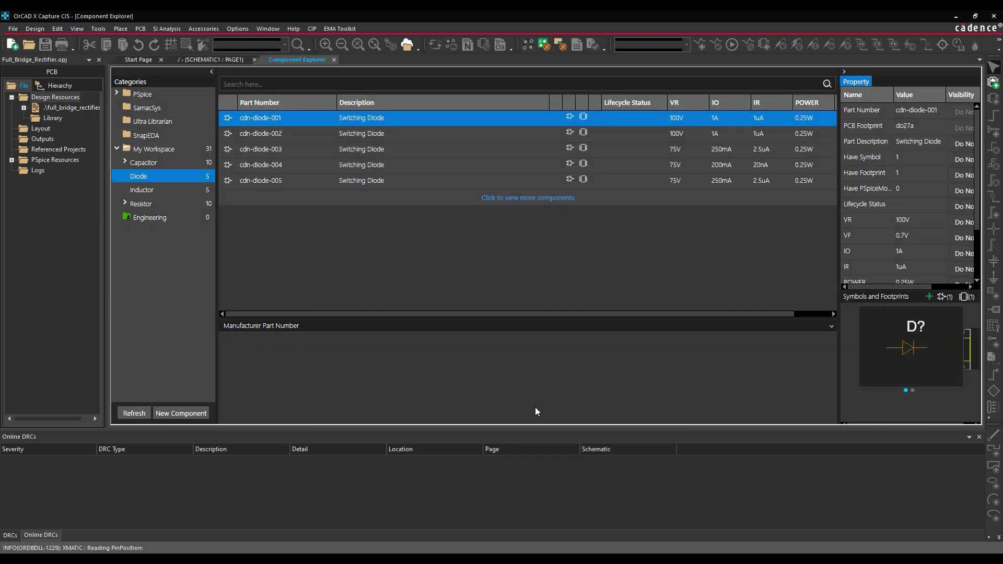
click(162, 219)
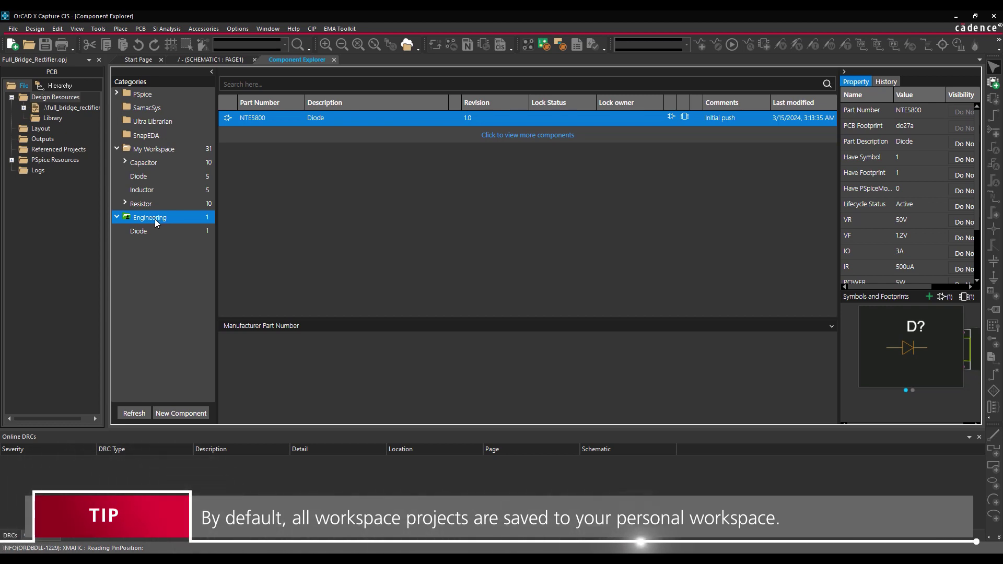
click(334, 60)
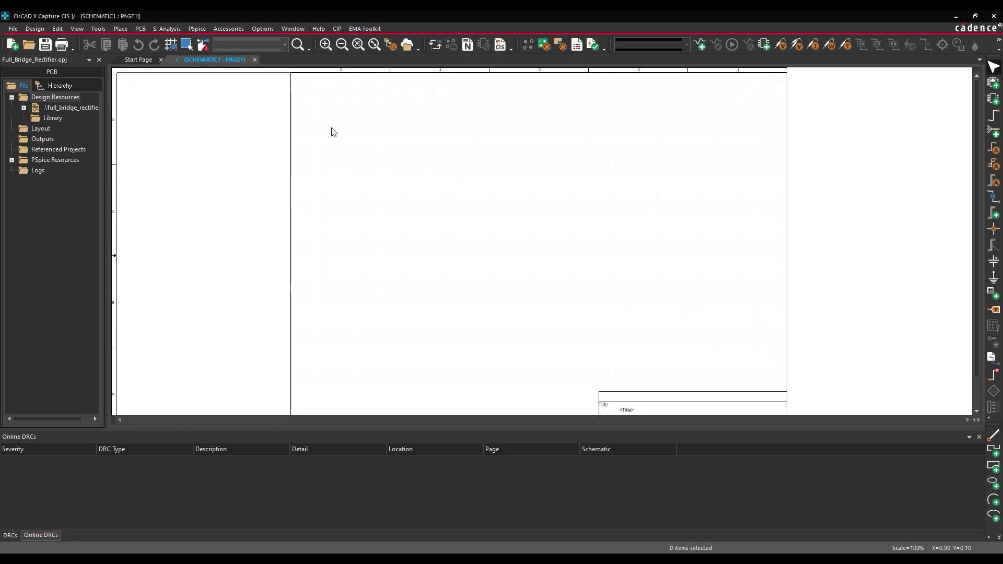
- Close Full_Bridge_Rectifier and show My Workspace's projects folder in File Manager
click(99, 60)
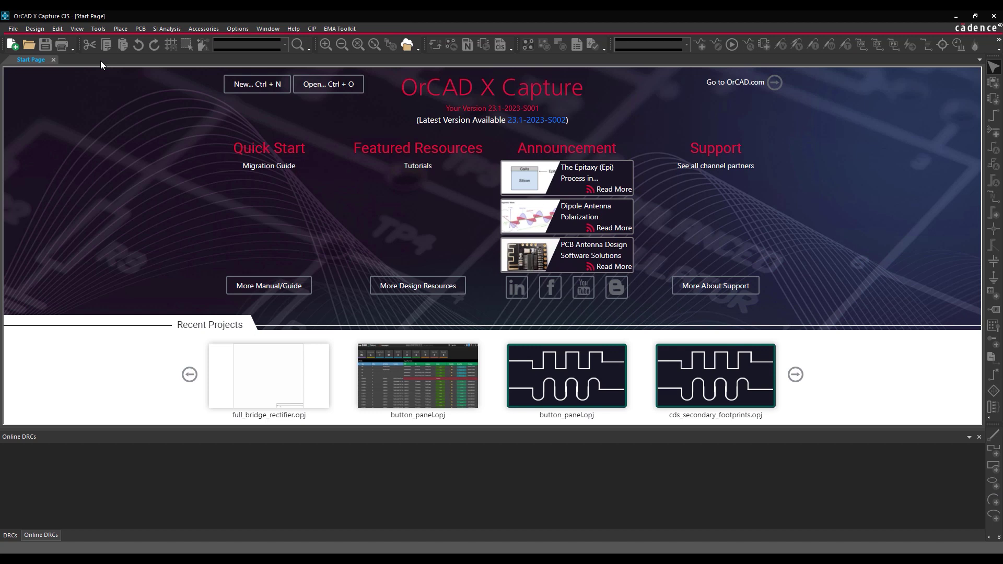
click(407, 45)
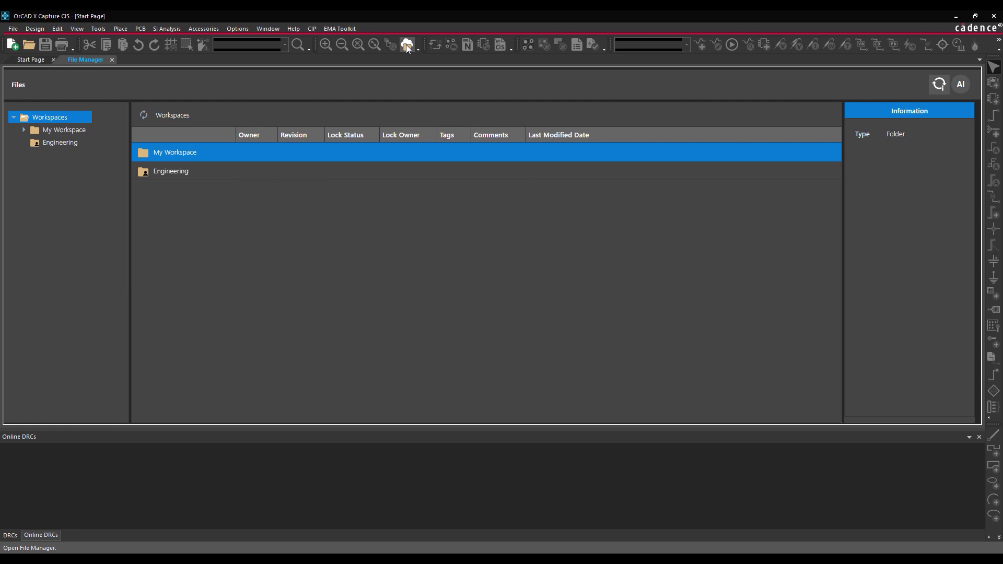
click(24, 130)
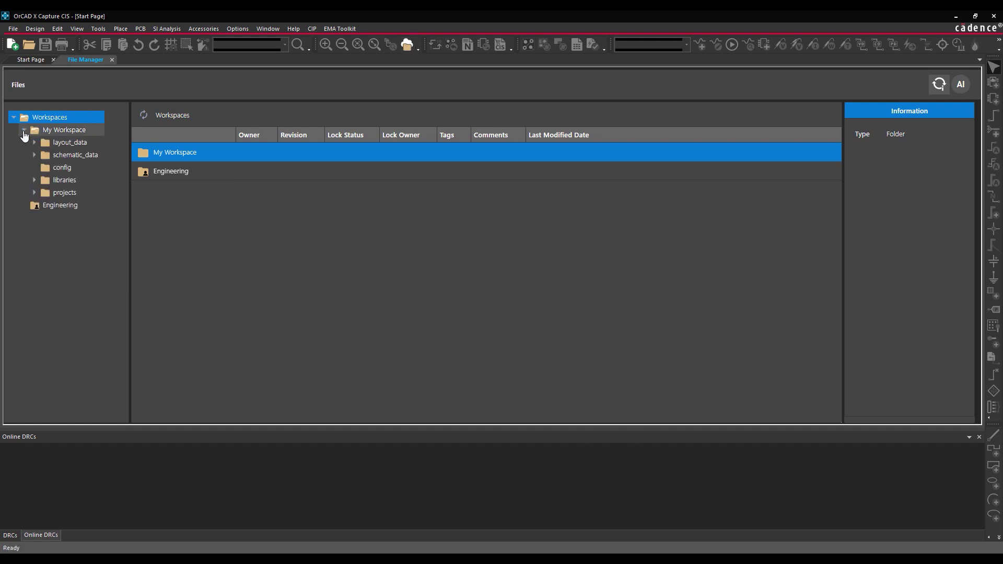
click(58, 194)
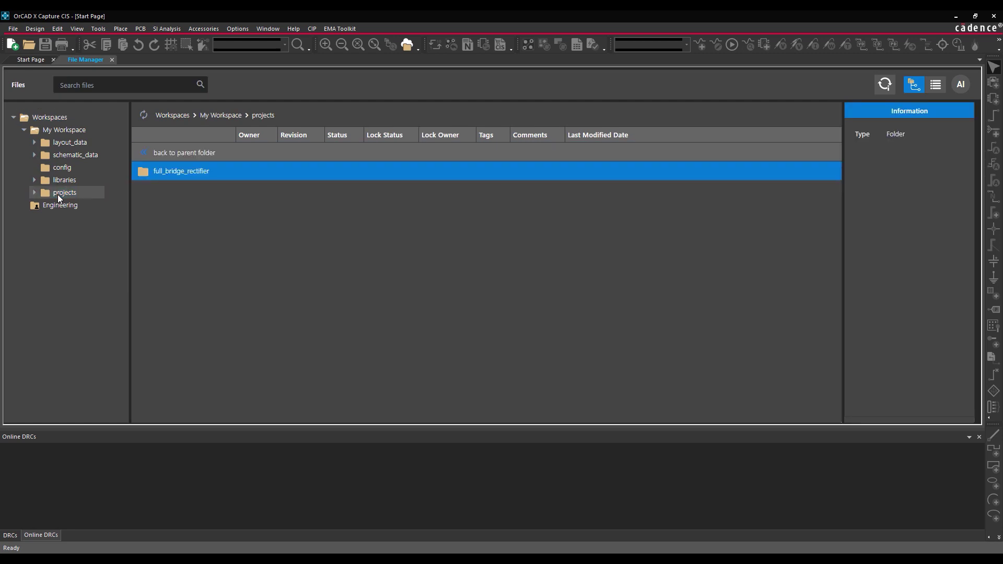
- Publish full_bridge_rectifier to Engineering as major revision 'Initial push', then view Engineering's projects
right_click(168, 175)
click(182, 185)
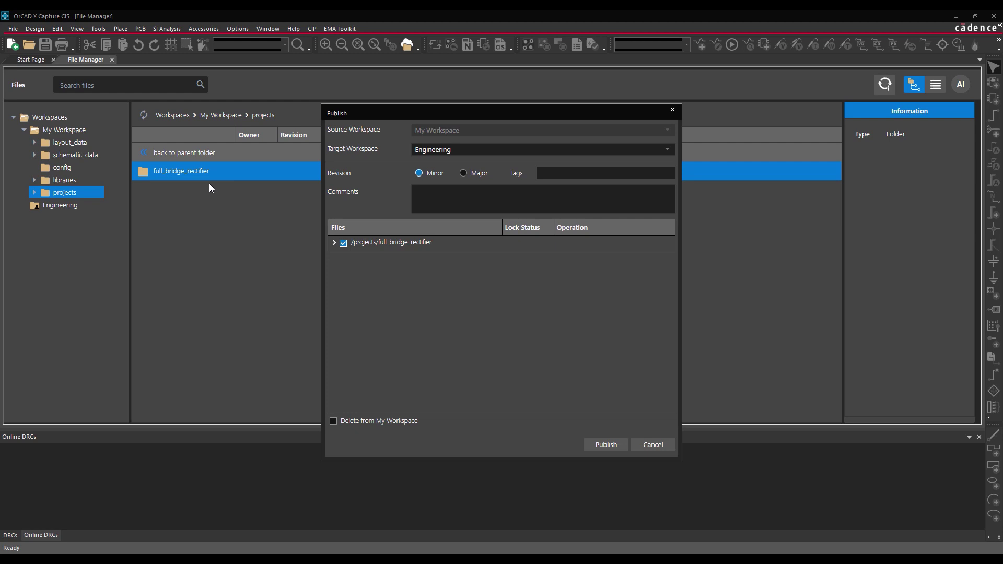
click(469, 173)
click(465, 195)
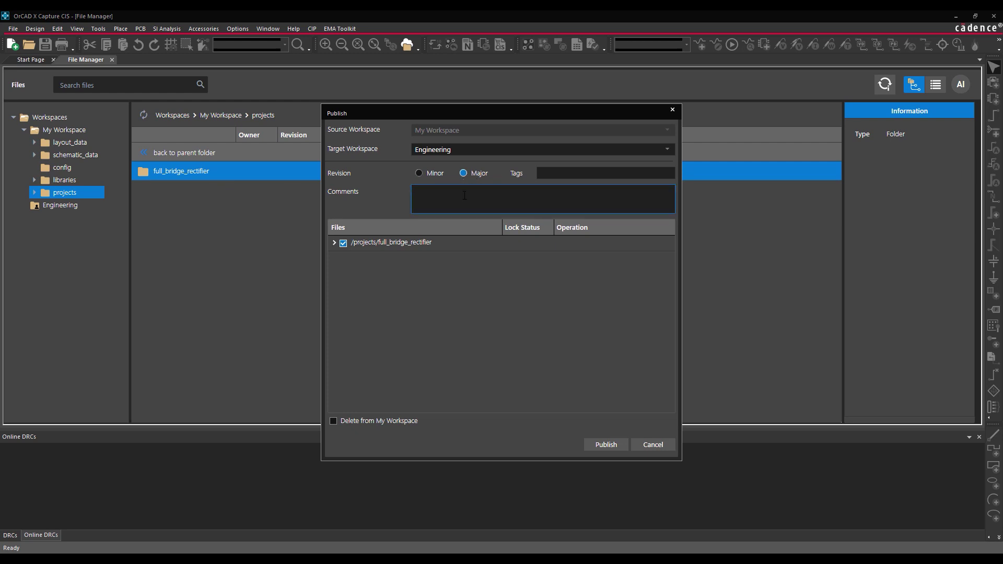
text(Initial push)
click(606, 444)
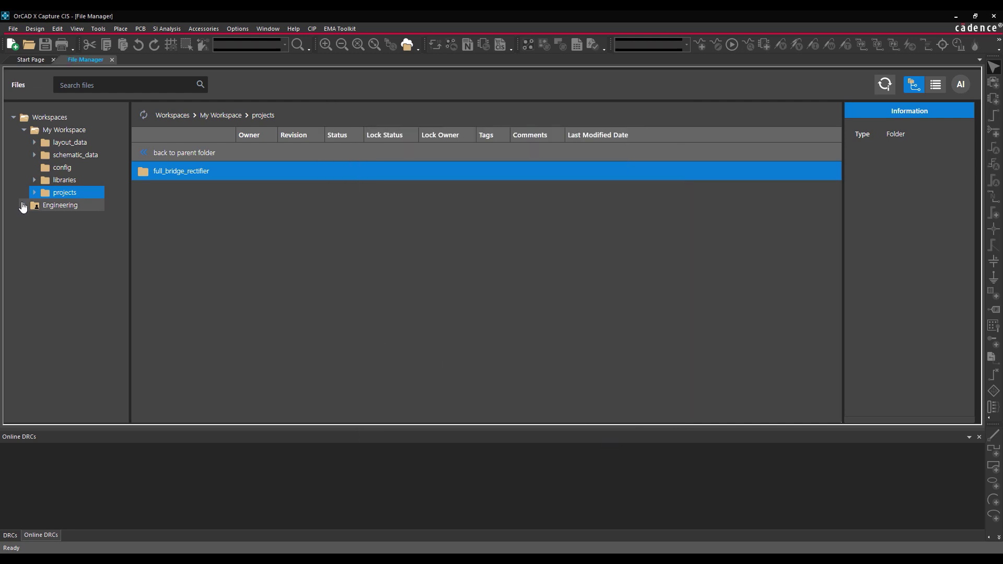
click(23, 205)
click(56, 218)
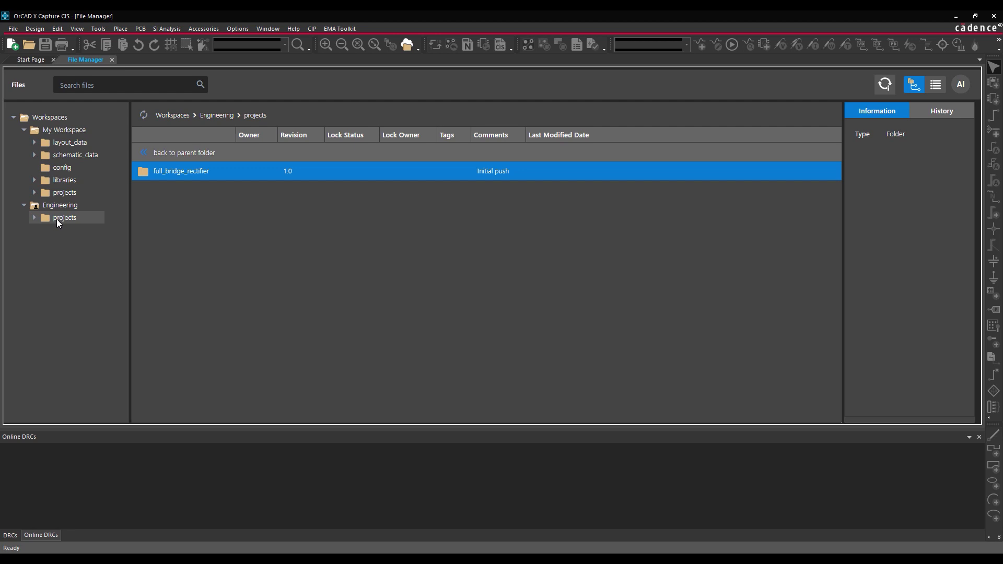
- Check out full_bridge_rectifier from Engineering > projects into My Workspace using Edit
click(112, 59)
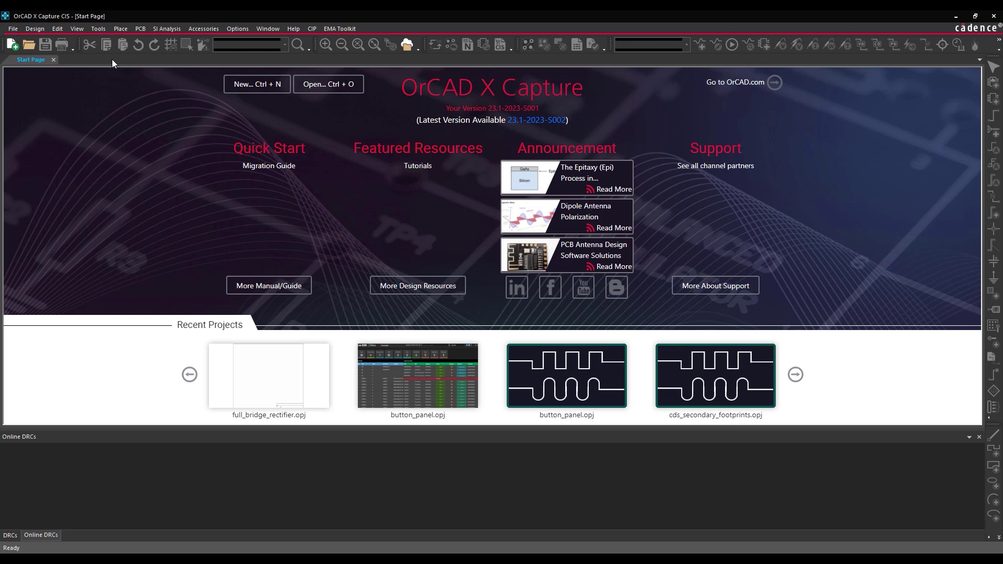
click(407, 45)
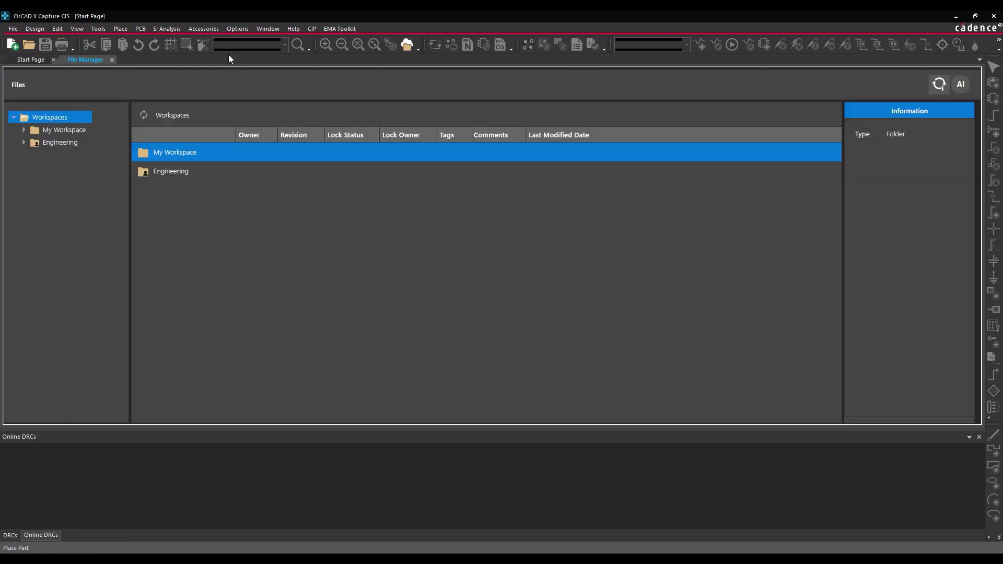
click(50, 143)
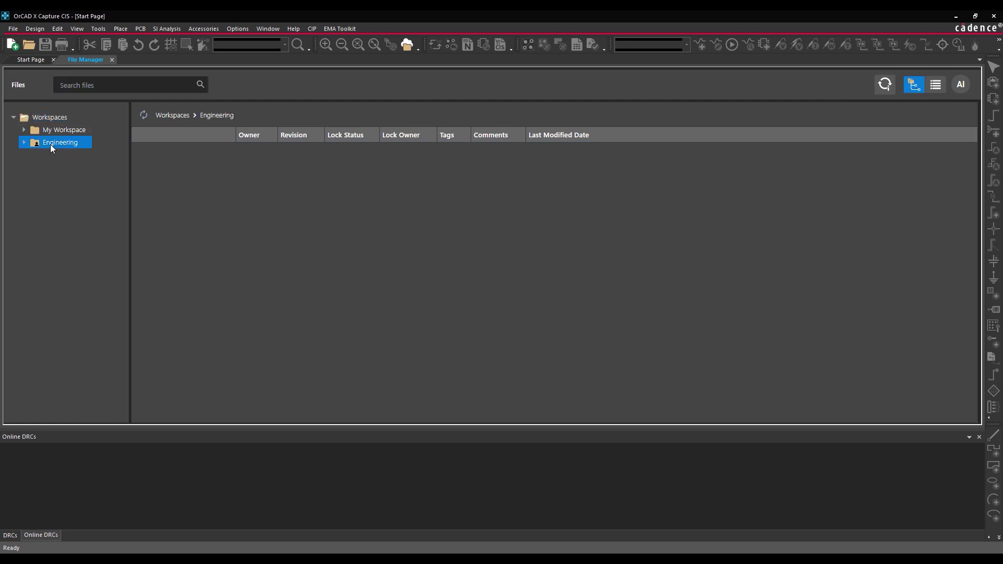
double_click(180, 170)
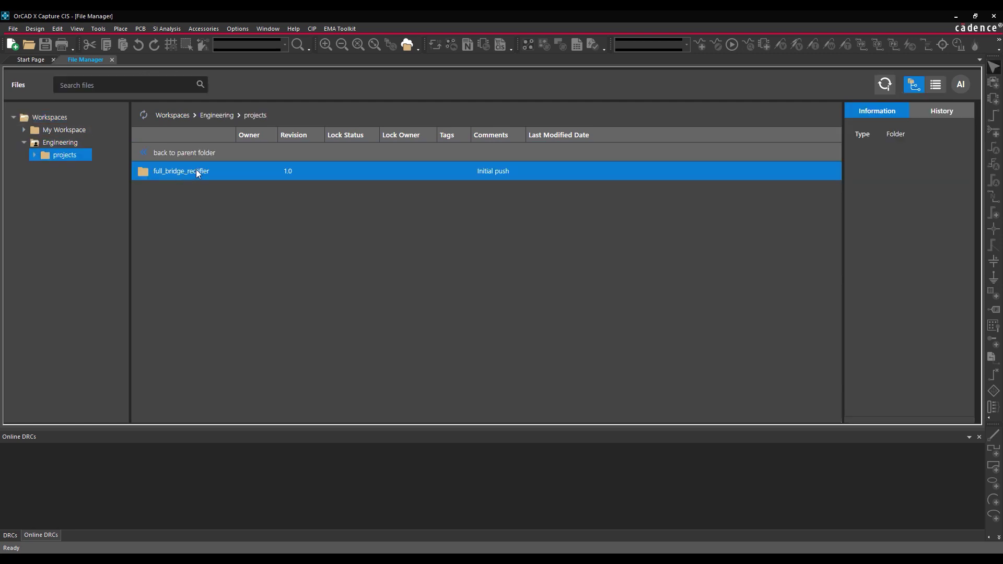
right_click(196, 170)
click(213, 232)
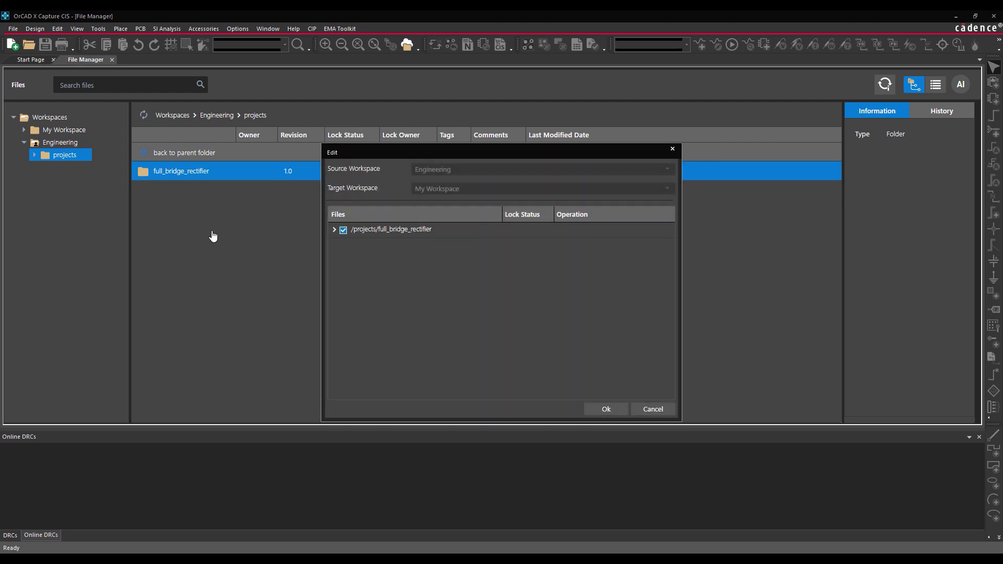
click(618, 411)
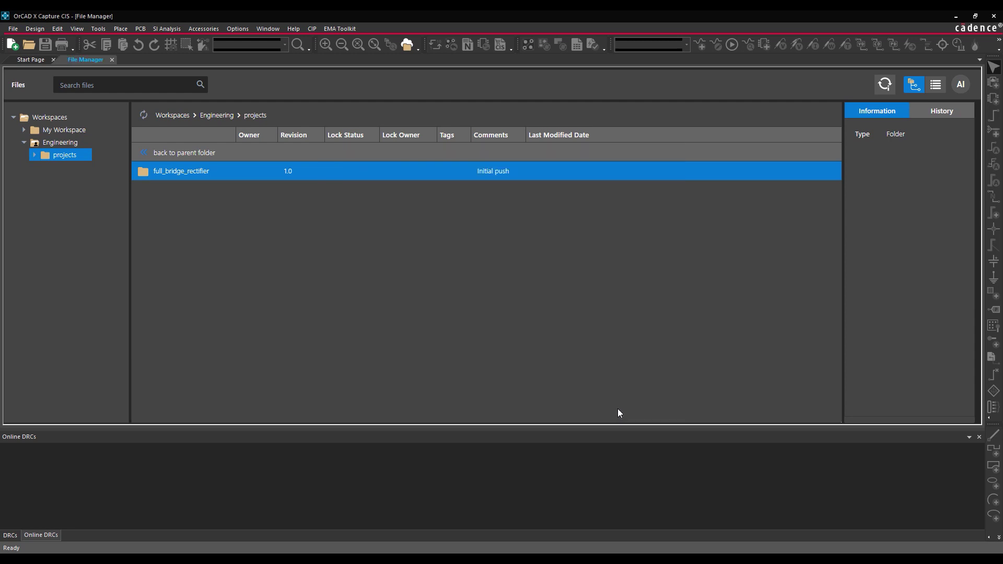
- Open Full_Bridge_Rectifier.opj from My Workspace > projects > full_bridge_rectifier
click(24, 129)
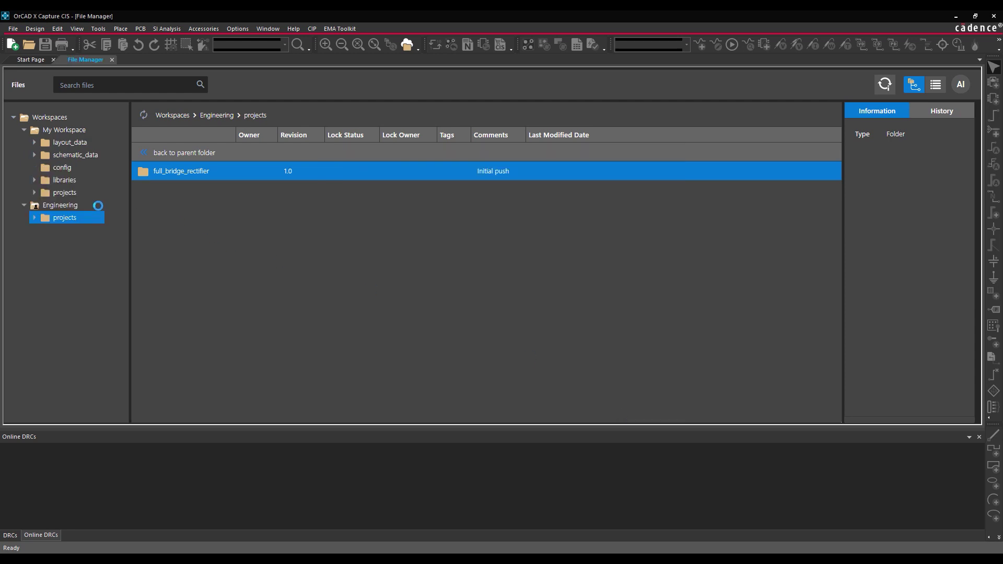
click(34, 193)
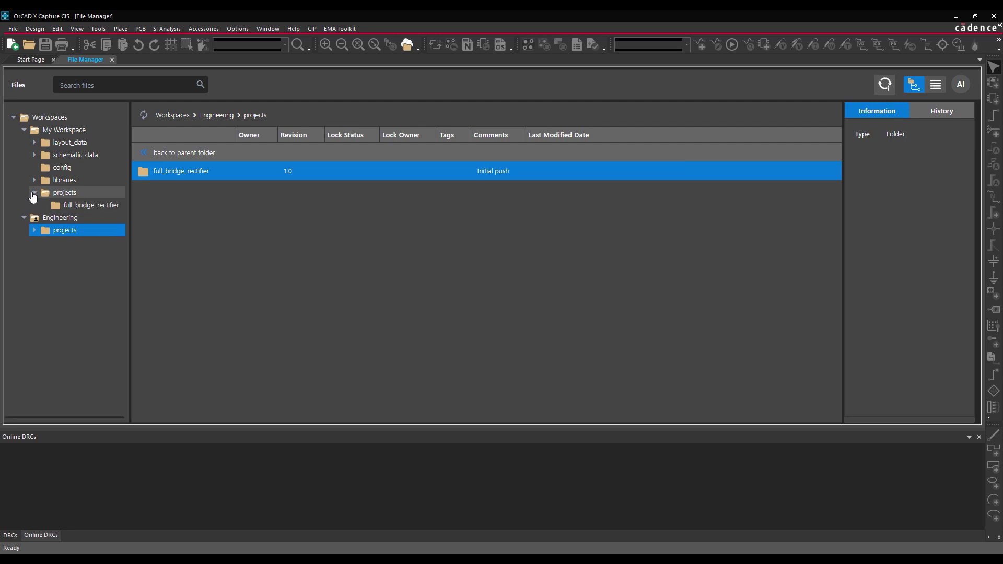
click(71, 209)
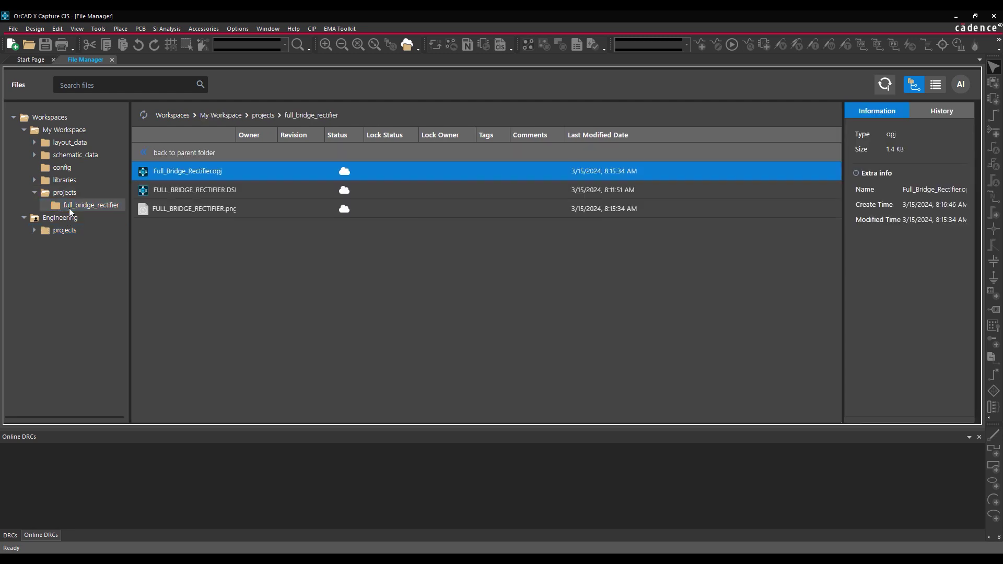
double_click(188, 172)
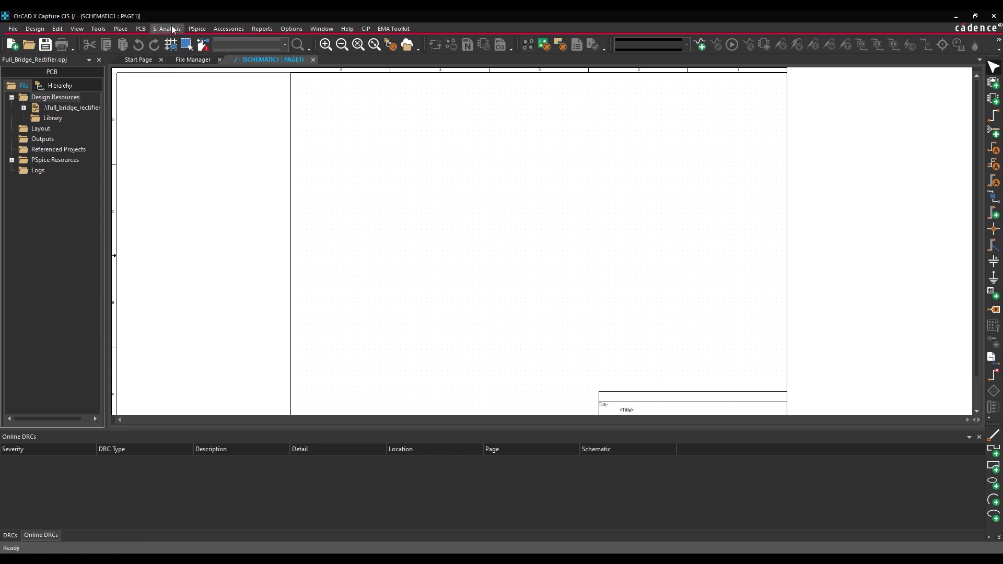
- Place the NTE5800 diode bridge from the Engineering library via Component Explorer
click(119, 29)
click(125, 51)
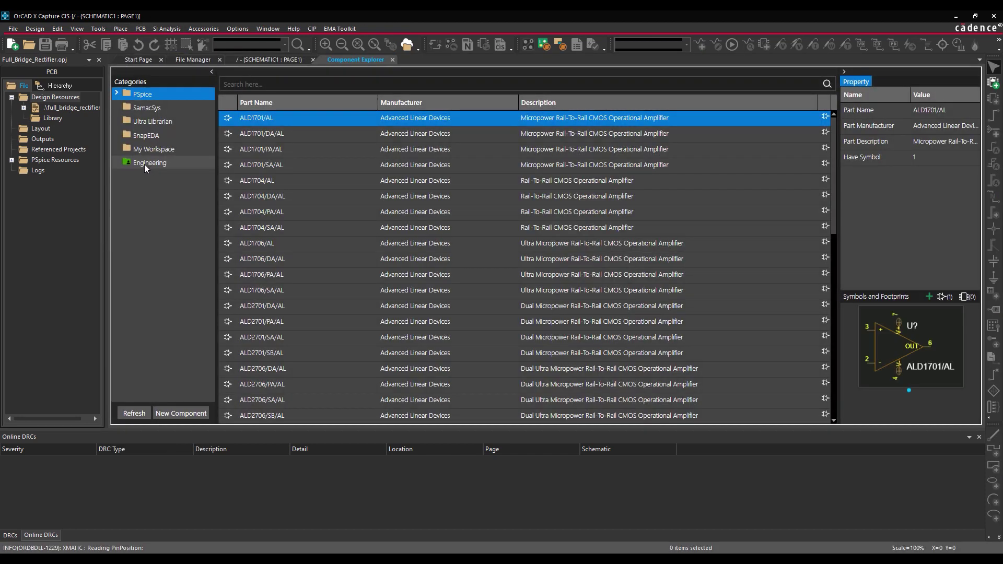
click(145, 163)
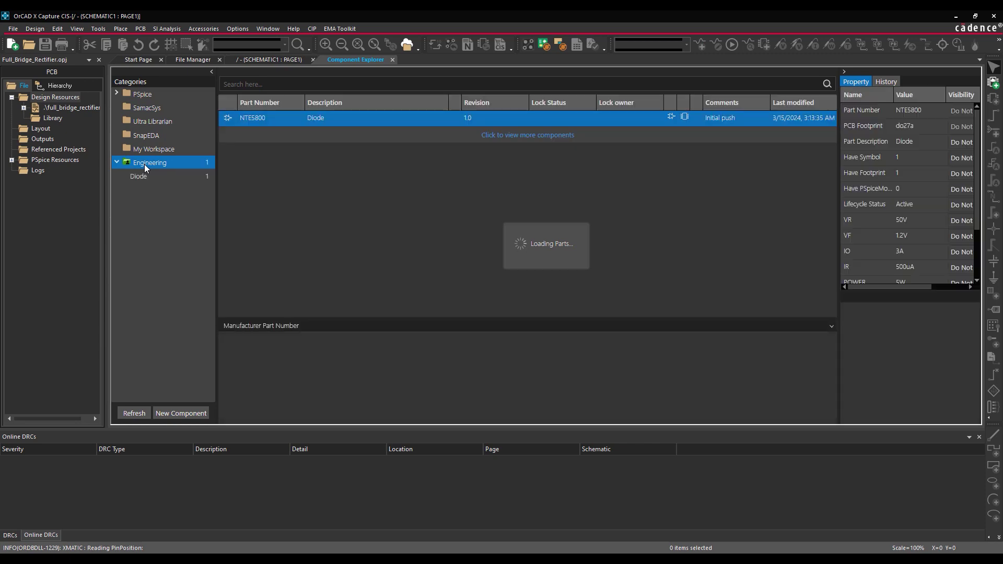
right_click(263, 119)
click(267, 123)
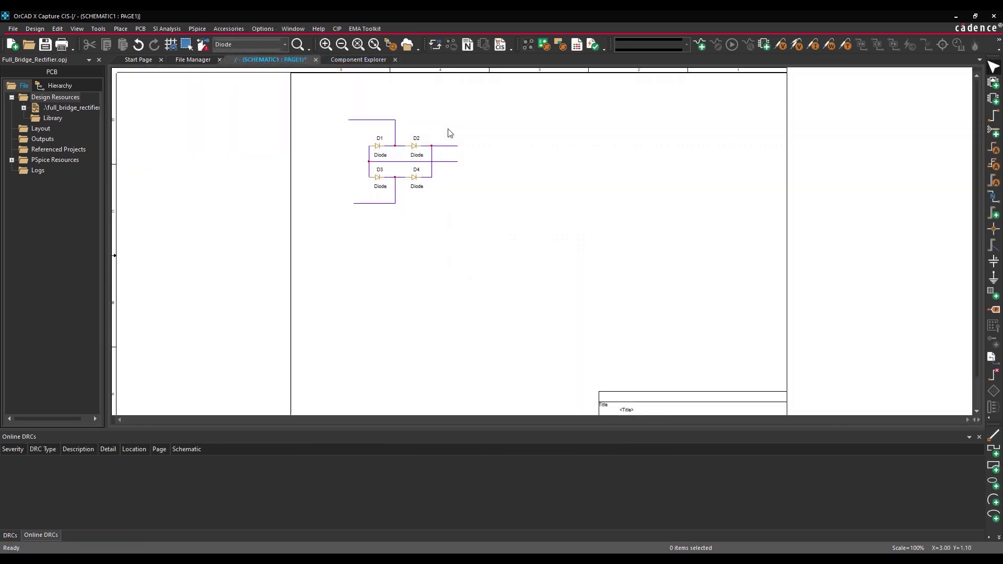
- Save the Full_Bridge_Rectifier project with the new diode bridge
click(79, 113)
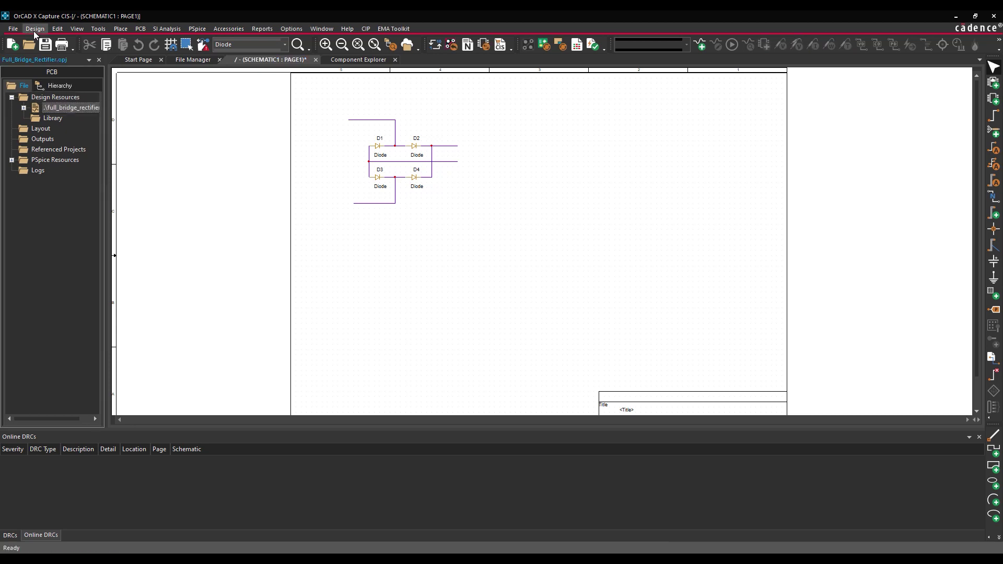
click(13, 29)
click(33, 85)
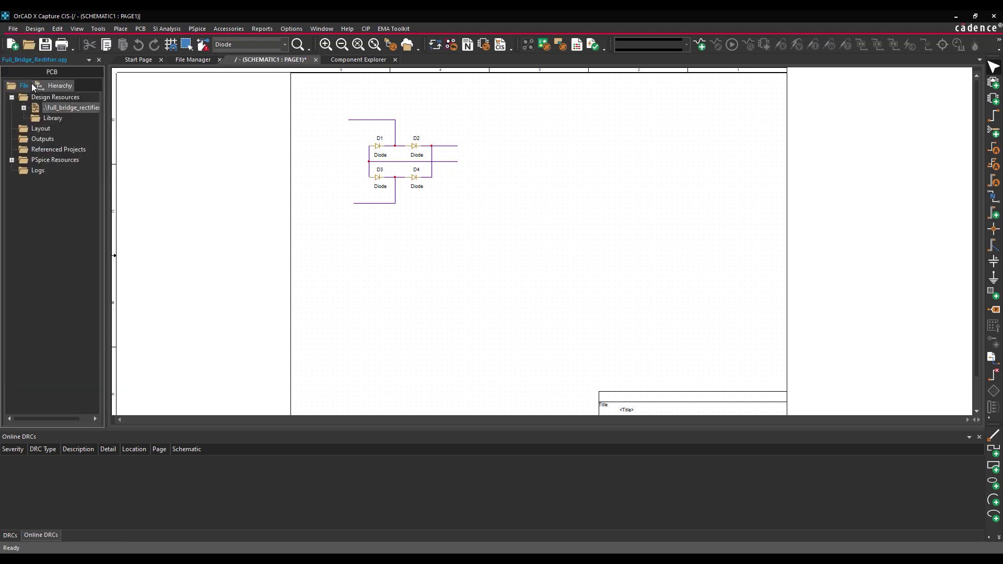
- Close the project and publish full_bridge_rectifier with comment 'Bridge Added', deleting it from My Workspace
click(99, 60)
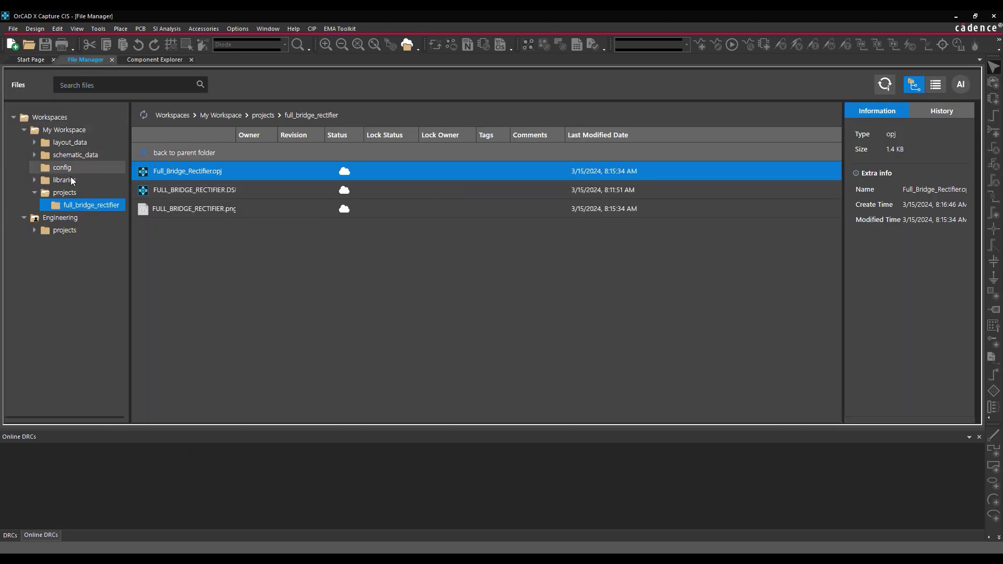
click(65, 193)
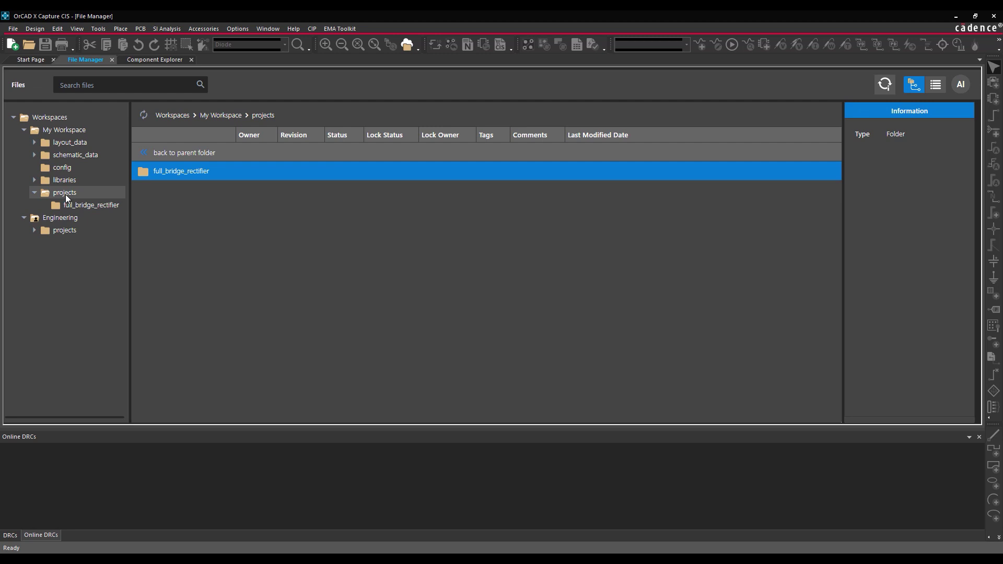
right_click(178, 173)
click(190, 181)
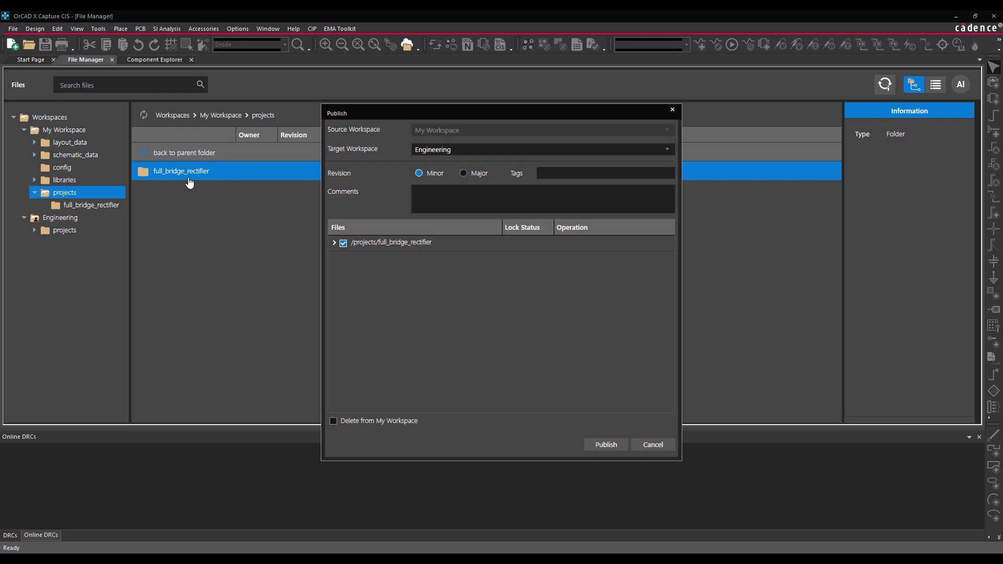
click(458, 198)
text(Bridge Added)
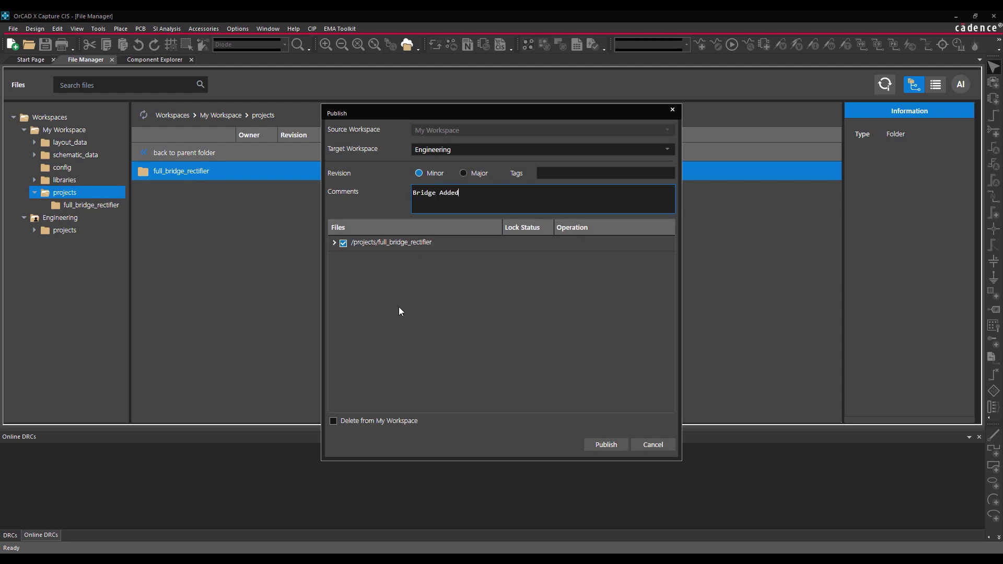
click(333, 421)
click(590, 446)
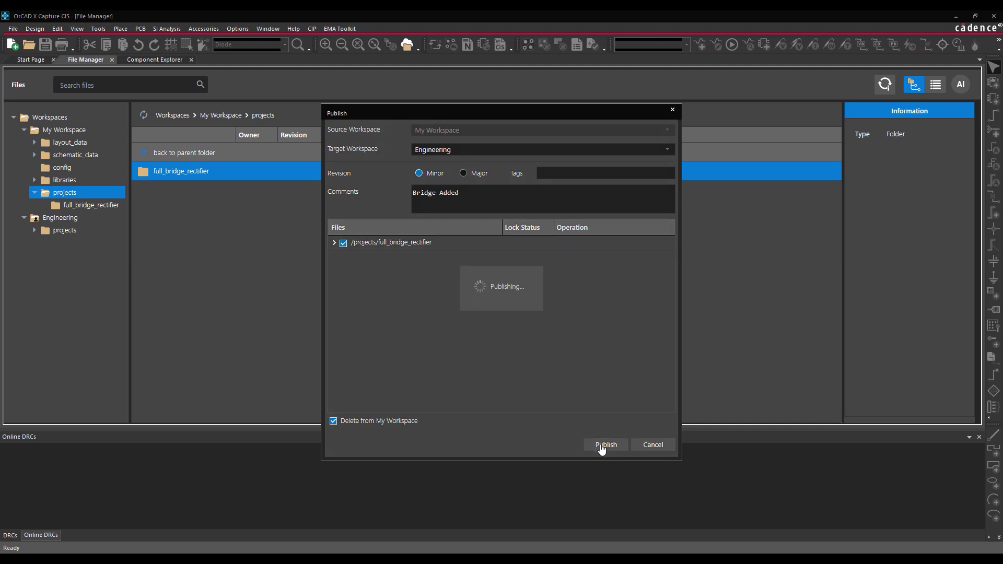